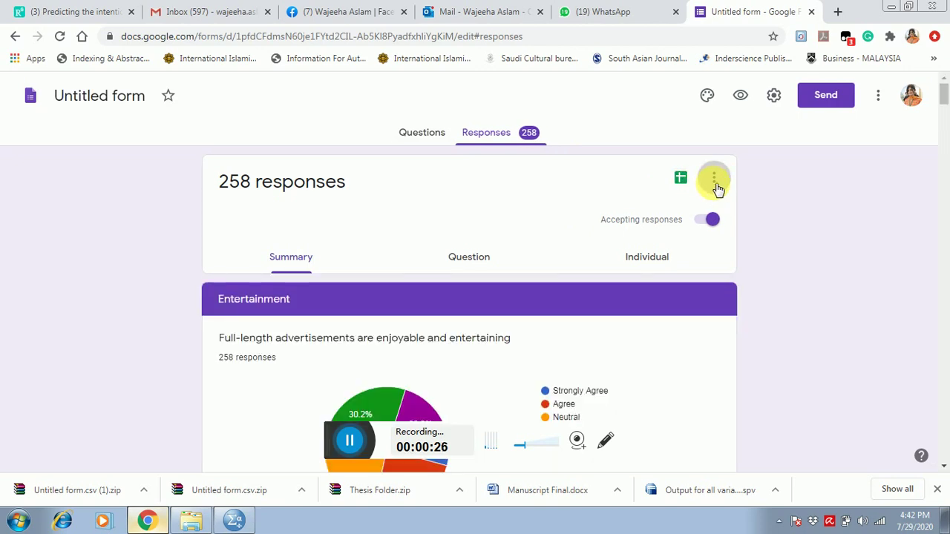
- Download the form's responses as a CSV file
{"action": "left_click", "coordinate": [714, 180]}
{"action": "left_click", "coordinate": [717, 189]}
{"action": "left_click", "coordinate": [714, 186]}
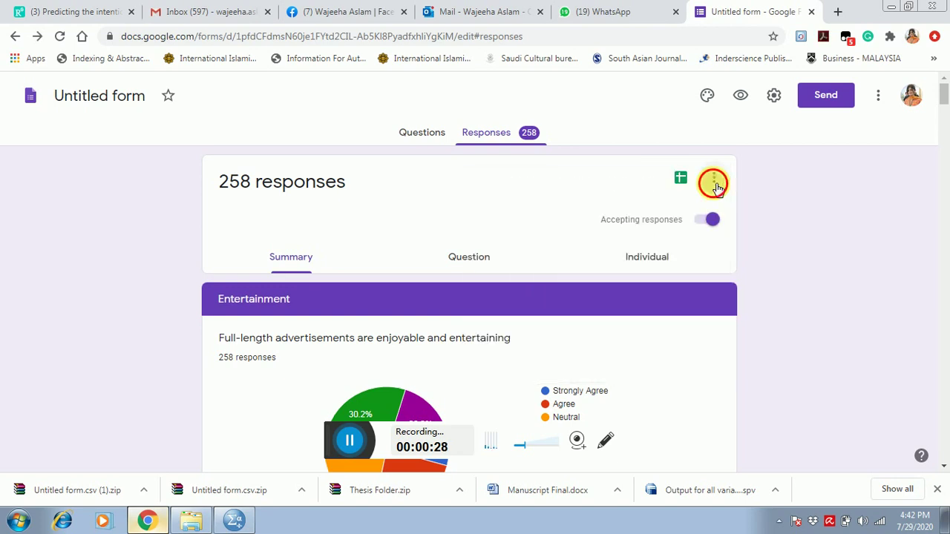
{"action": "left_click", "coordinate": [630, 288]}
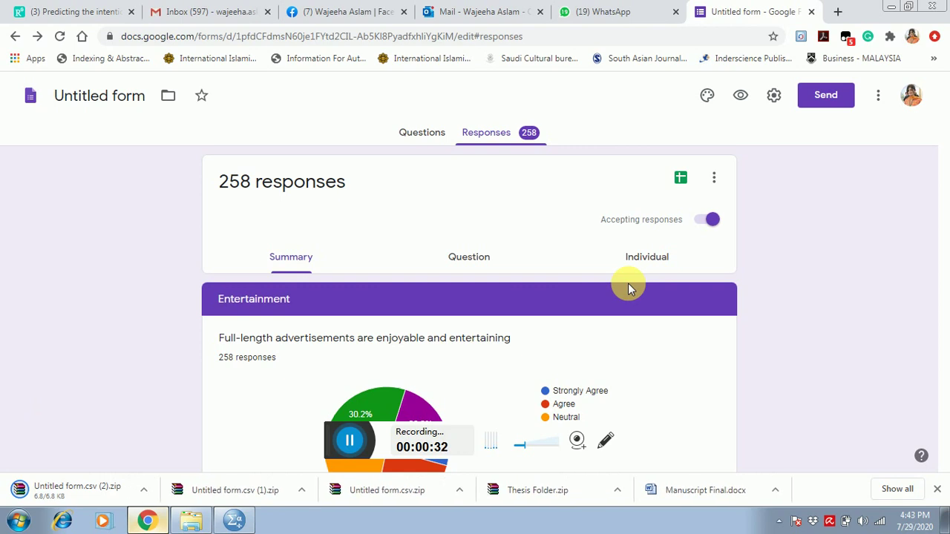
- Switch to File Explorer and open the Downloads folder
{"action": "left_click", "coordinate": [191, 520]}
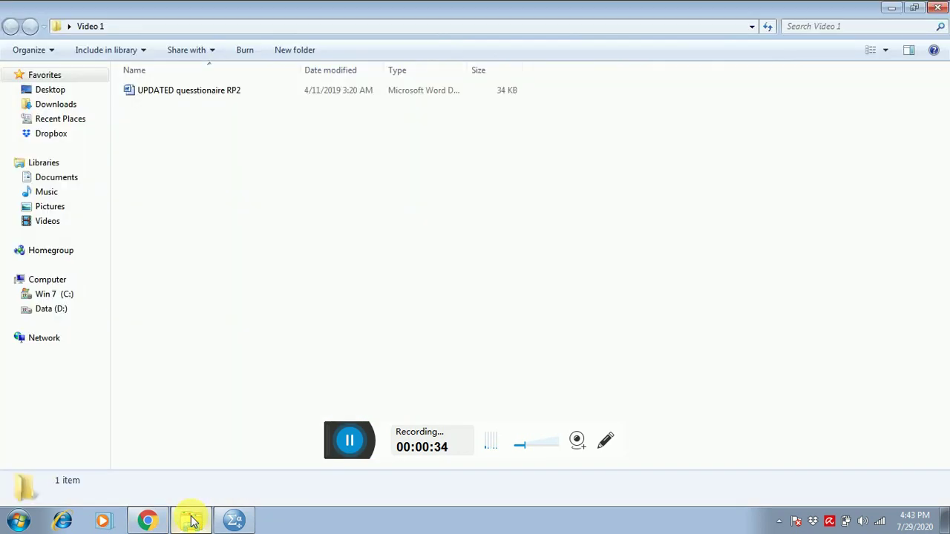
{"action": "left_click", "coordinate": [69, 108]}
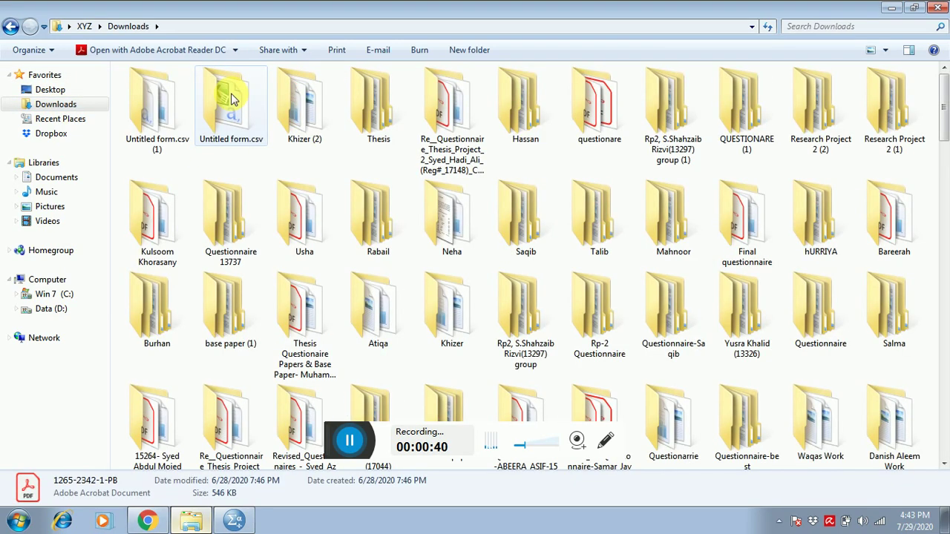
{"action": "scroll", "coordinate": [232, 98], "scroll_direction": "down", "scroll_amount": 10}
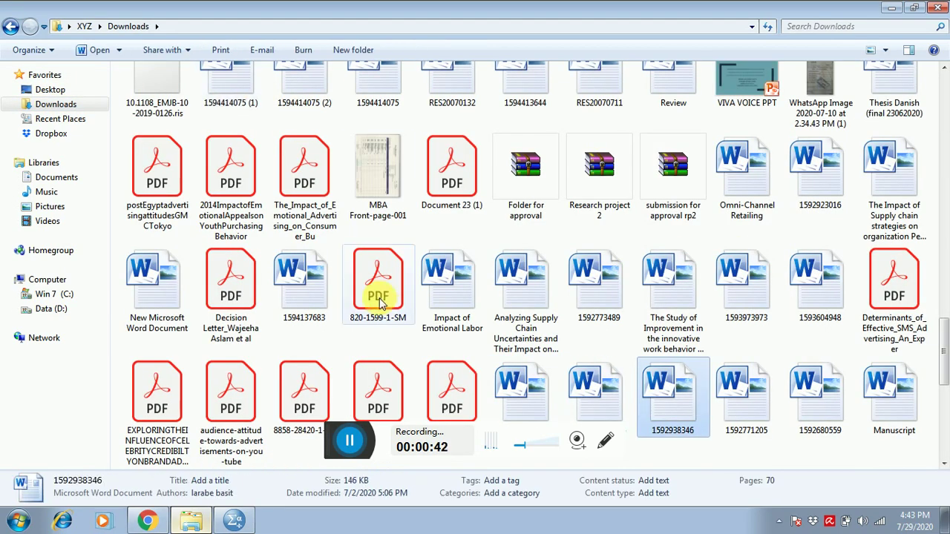
{"action": "left_click", "coordinate": [314, 287]}
{"action": "key", "text": "Home"}
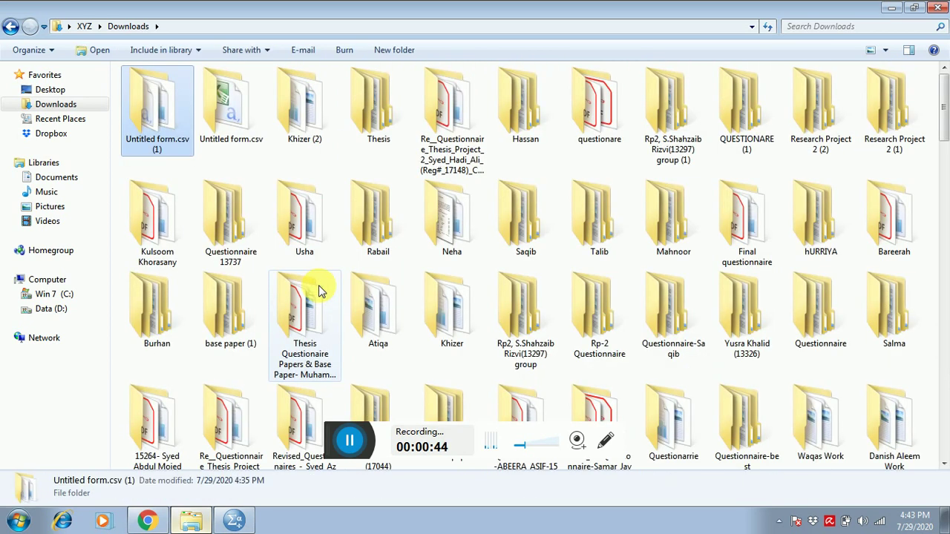
- Look through the folders in Downloads for the exported form responses
{"action": "key", "text": "Right"}
{"action": "key", "text": "Right"}
{"action": "key", "text": "Right"}
{"action": "key", "text": "Right"}
{"action": "key", "text": "Right"}
{"action": "key", "text": "Right"}
{"action": "key", "text": "Right"}
{"action": "key", "text": "Down"}
{"action": "key", "text": "Down"}
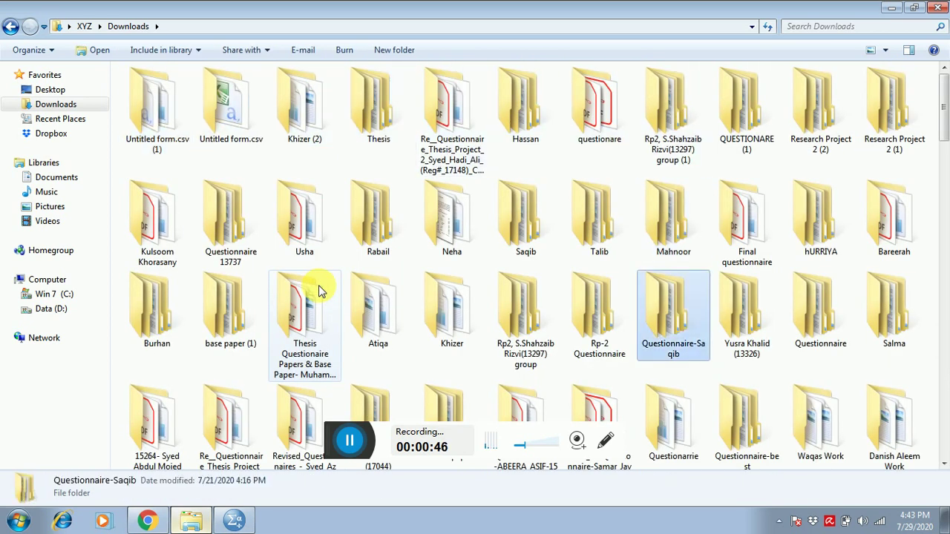
{"action": "key", "text": "Left"}
{"action": "key", "text": "Left"}
{"action": "key", "text": "Left"}
{"action": "key", "text": "Left"}
{"action": "key", "text": "Left"}
{"action": "key", "text": "Left"}
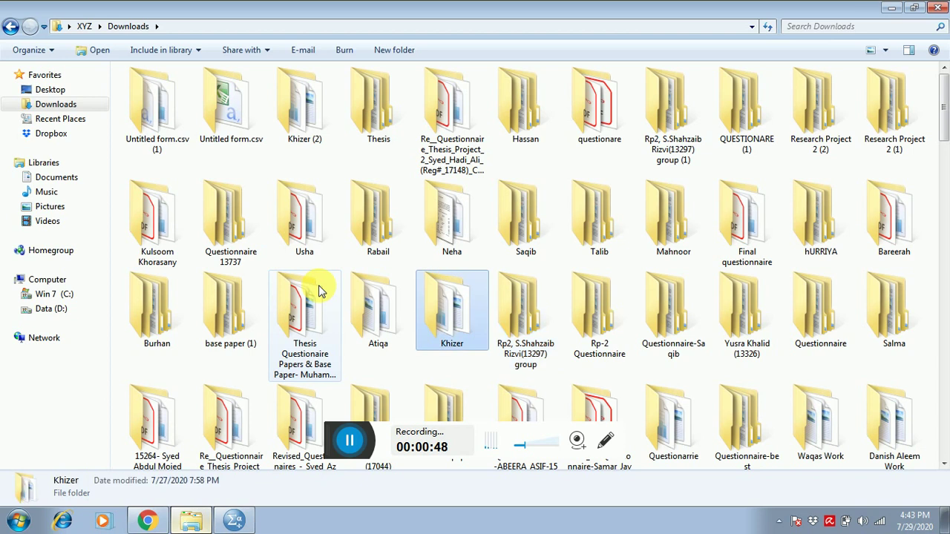
{"action": "key", "text": "Left"}
- Open the downloaded Untitled form response file in Excel and dismiss the Office activation notice
{"action": "key", "text": "Up"}
{"action": "key", "text": "Up"}
{"action": "key", "text": "Right"}
{"action": "key", "text": "Return"}
{"action": "key", "text": "Down"}
{"action": "key", "text": "Return"}
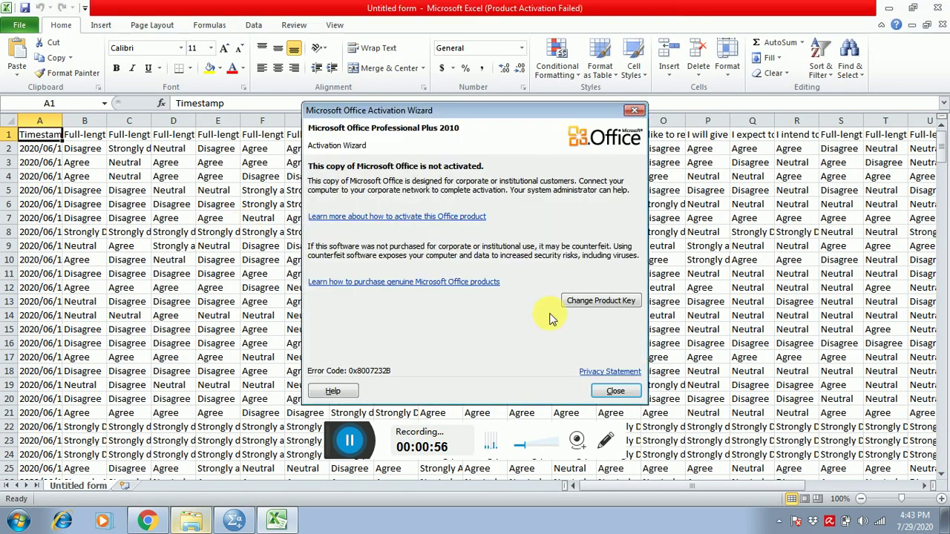
{"action": "left_click", "coordinate": [618, 396]}
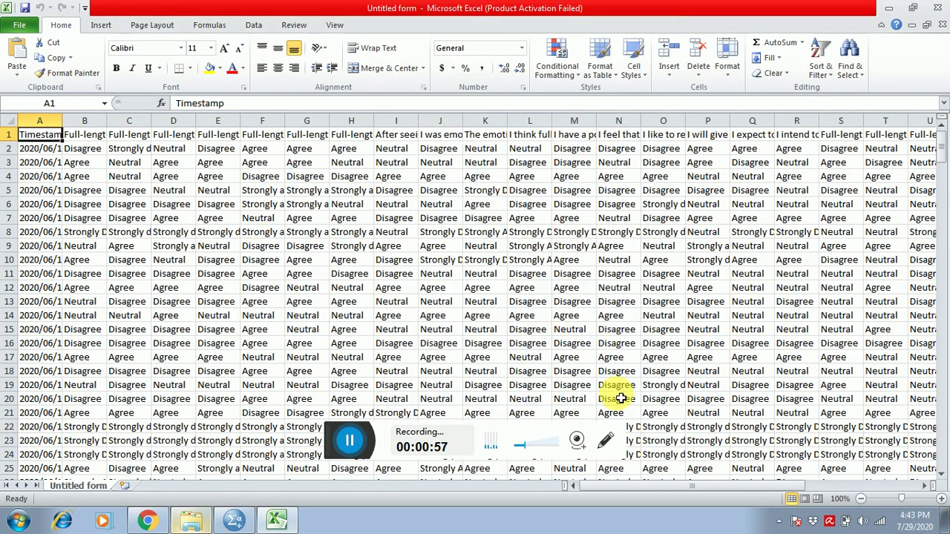
- Widen column B to fit its full question text and replace the header in B1 with ENT1
{"action": "double_click", "coordinate": [107, 120]}
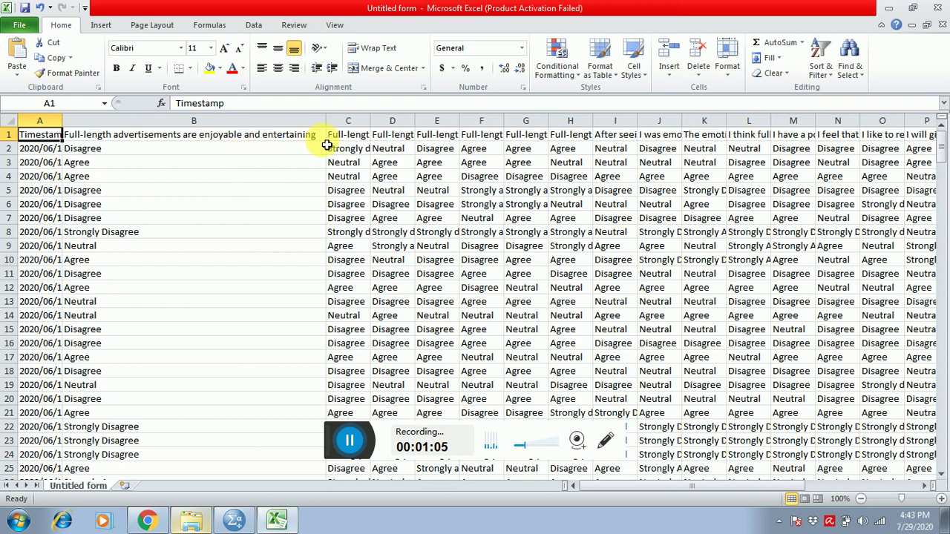
{"action": "left_click", "coordinate": [246, 138]}
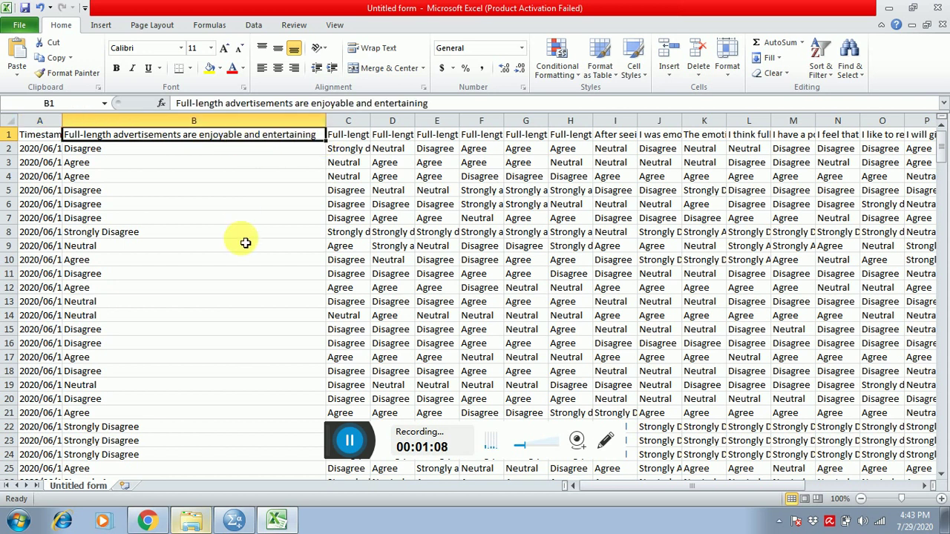
{"action": "key", "text": "BackSpace"}
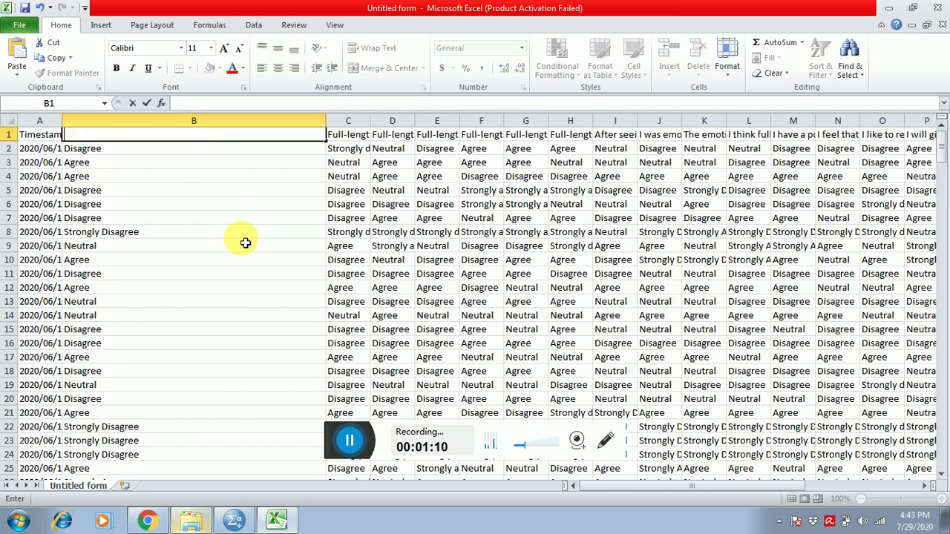
{"action": "type", "text": "ENT1"}
{"action": "key", "text": "Tab"}
- Replace the question headers in C1 through F1 with the codes ENT2, ENT3, ENT4 and ENT5
{"action": "type", "text": "ENT"}
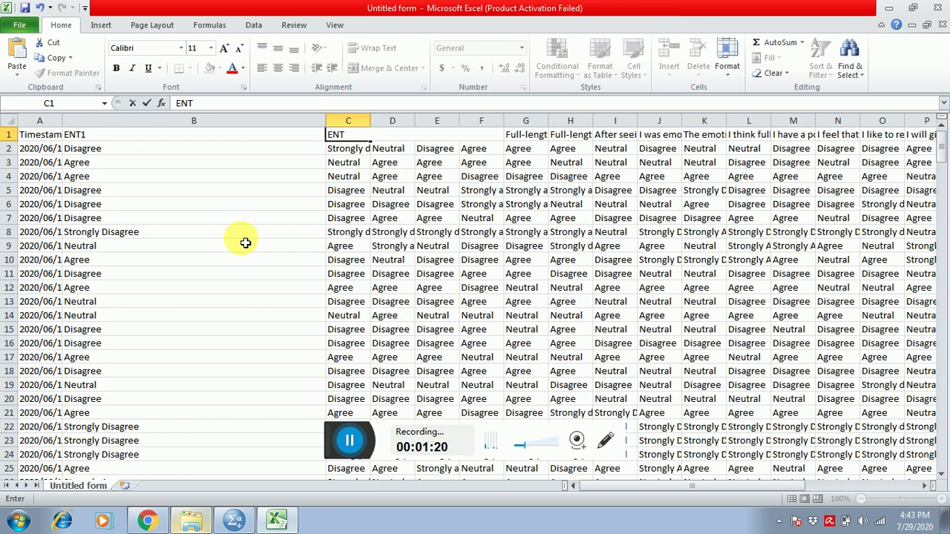
{"action": "type", "text": "2"}
{"action": "key", "text": "Tab"}
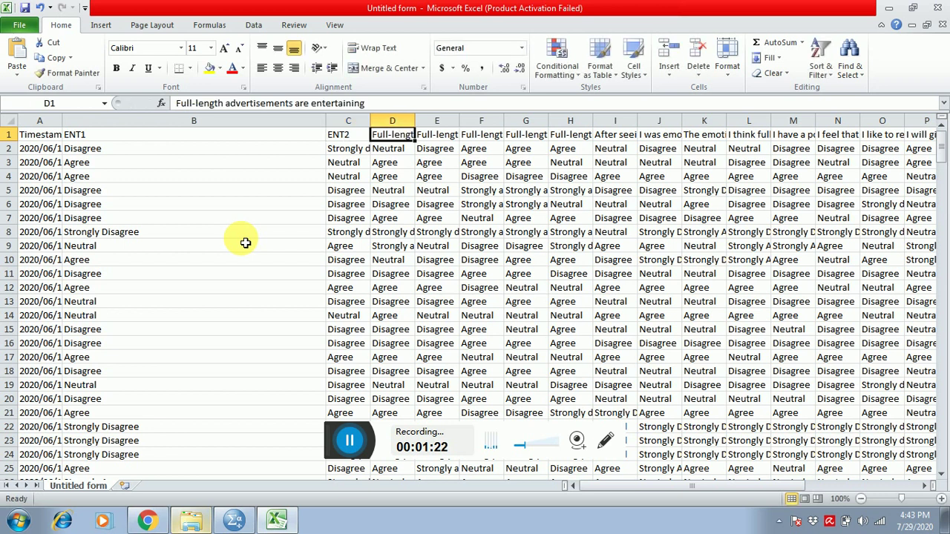
{"action": "type", "text": "ENT3"}
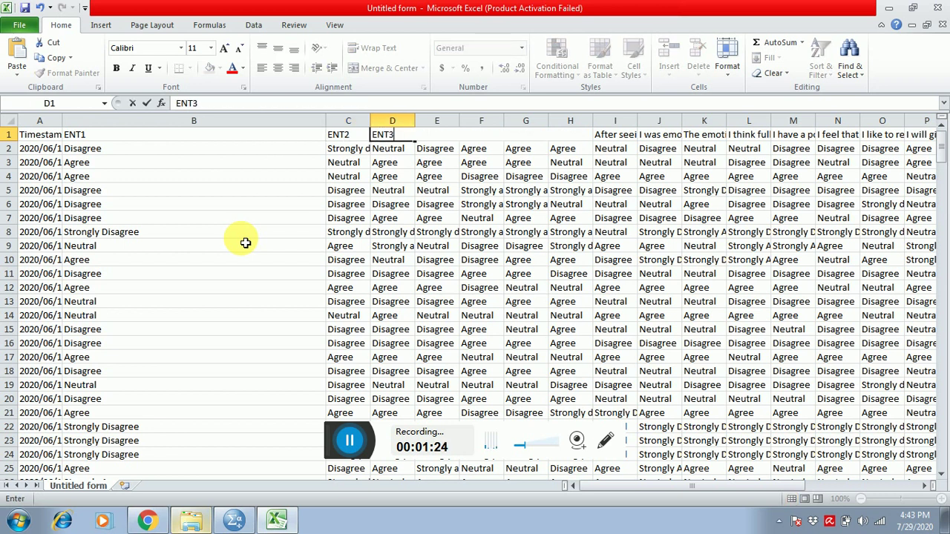
{"action": "key", "text": "Tab"}
{"action": "type", "text": "EN"}
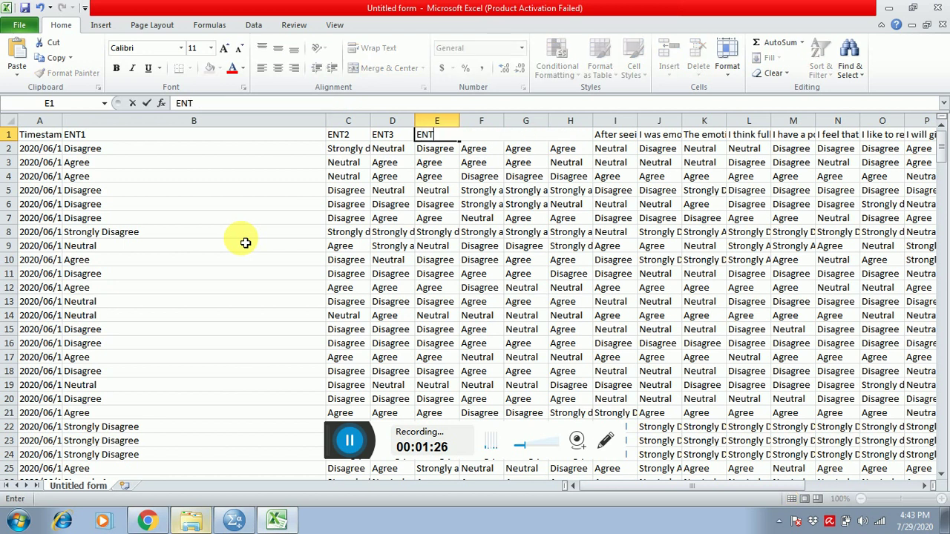
{"action": "key", "text": "Tab"}
{"action": "type", "text": "EN"}
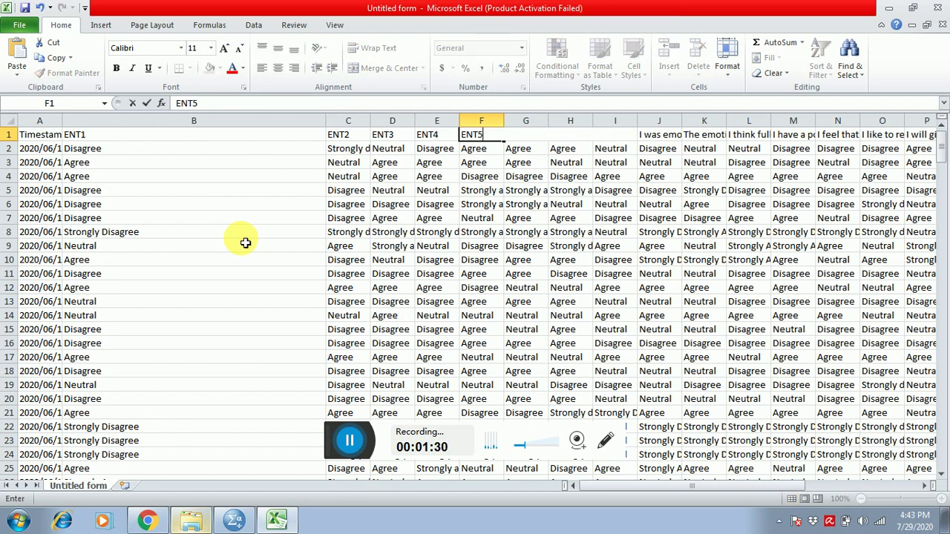
{"action": "key", "text": "Tab"}
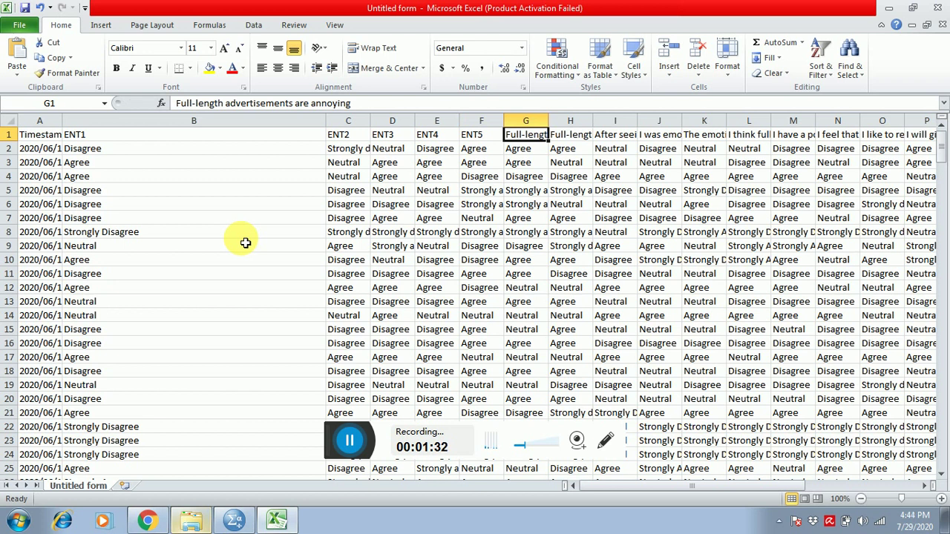
- Replace the question headers in G1 through I1 with the codes IRR1, IRR2 and IRR3
{"action": "type", "text": "IRR1"}
{"action": "key", "text": "Tab"}
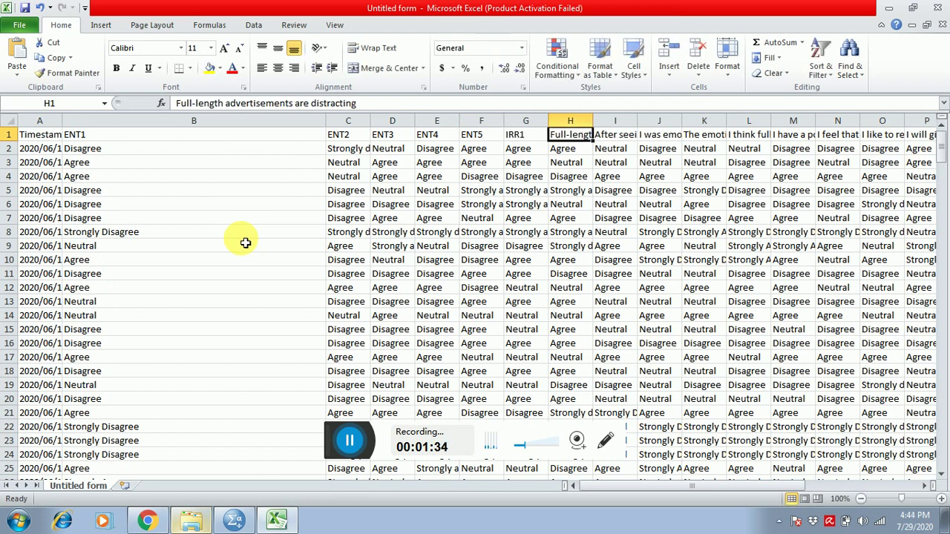
{"action": "type", "text": "IRR2"}
{"action": "key", "text": "Tab"}
{"action": "type", "text": "IRR3"}
{"action": "key", "text": "Tab"}
- Review the remaining question headers along row 1 and return to cell A1
{"action": "key", "text": "Tab"}
{"action": "key", "text": "shift+Tab"}
{"action": "key", "text": "Tab"}
{"action": "key", "text": "shift+Tab"}
{"action": "key", "text": "shift+Tab"}
{"action": "key", "text": "Tab"}
{"action": "key", "text": "Tab"}
{"action": "key", "text": "Tab"}
{"action": "key", "text": "Tab"}
{"action": "key", "text": "Tab"}
{"action": "key", "text": "Tab"}
{"action": "key", "text": "Tab"}
{"action": "key", "text": "Tab"}
{"action": "key", "text": "shift+Tab"}
{"action": "key", "text": "shift+Tab"}
{"action": "key", "text": "shift+Tab"}
{"action": "key", "text": "shift+Tab"}
{"action": "key", "text": "shift+Tab"}
{"action": "key", "text": "shift+Tab"}
{"action": "key", "text": "shift+Tab"}
{"action": "key", "text": "shift+Tab"}
{"action": "key", "text": "shift+Tab"}
{"action": "key", "text": "shift+Tab"}
{"action": "key", "text": "shift+Tab"}
{"action": "key", "text": "shift+Tab"}
{"action": "key", "text": "shift+Tab"}
{"action": "key", "text": "shift+Tab"}
{"action": "key", "text": "shift+Tab"}
{"action": "key", "text": "shift+Tab"}
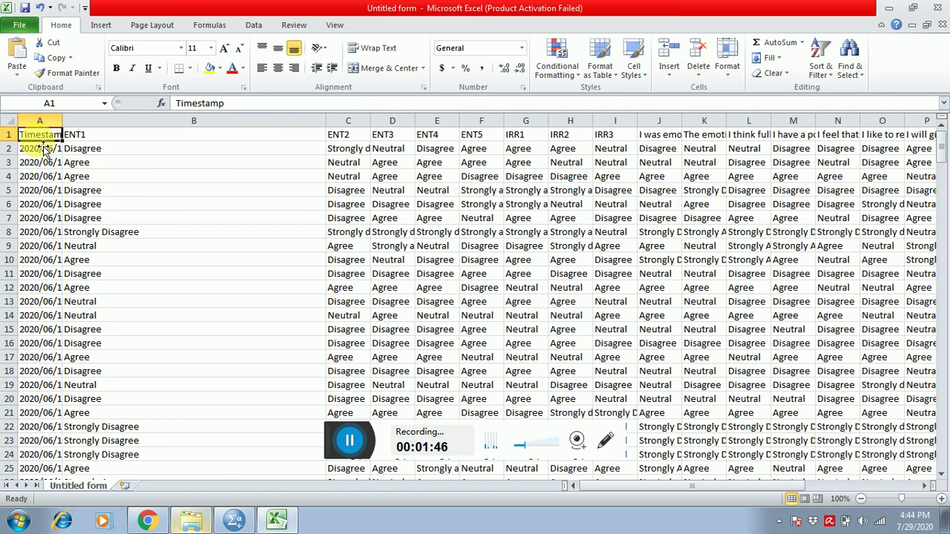
- Examine the Timestamp column down to its last response and come back to the first rows
{"action": "key", "text": "ctrl+Down"}
{"action": "key", "text": "Page_Up"}
{"action": "key", "text": "Page_Up"}
{"action": "key", "text": "Page_Up"}
{"action": "key", "text": "Page_Up"}
{"action": "key", "text": "Page_Up"}
{"action": "key", "text": "Page_Up"}
{"action": "key", "text": "Page_Up"}
{"action": "key", "text": "Page_Up"}
{"action": "key", "text": "Page_Up"}
{"action": "key", "text": "Page_Up"}
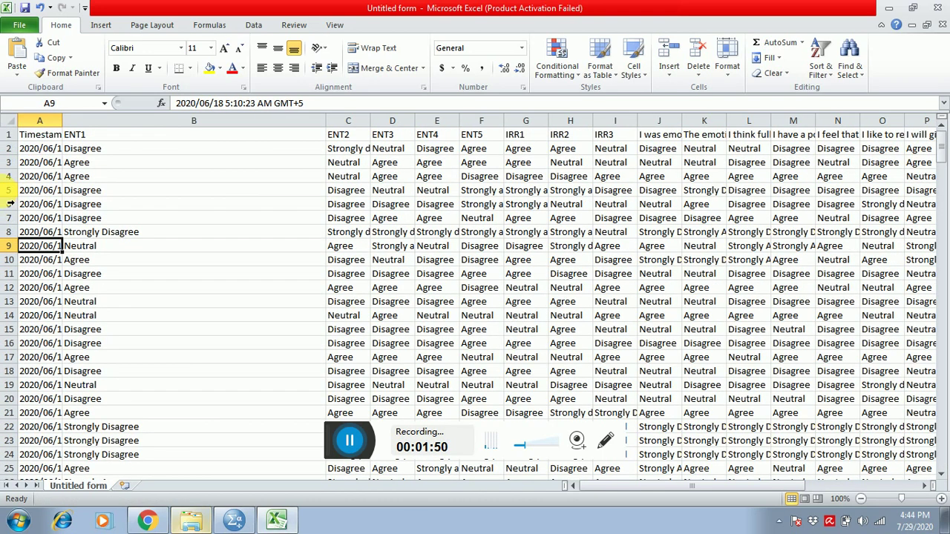
- Replace the Timestamp header in A1 with SNO
{"action": "double_click", "coordinate": [49, 135]}
{"action": "key", "text": "BackSpace"}
{"action": "key", "text": "BackSpace"}
{"action": "key", "text": "BackSpace"}
{"action": "key", "text": "BackSpace"}
{"action": "key", "text": "BackSpace"}
{"action": "key", "text": "BackSpace"}
{"action": "key", "text": "BackSpace"}
{"action": "key", "text": "BackSpace"}
{"action": "key", "text": "BackSpace"}
{"action": "type", "text": "S"}
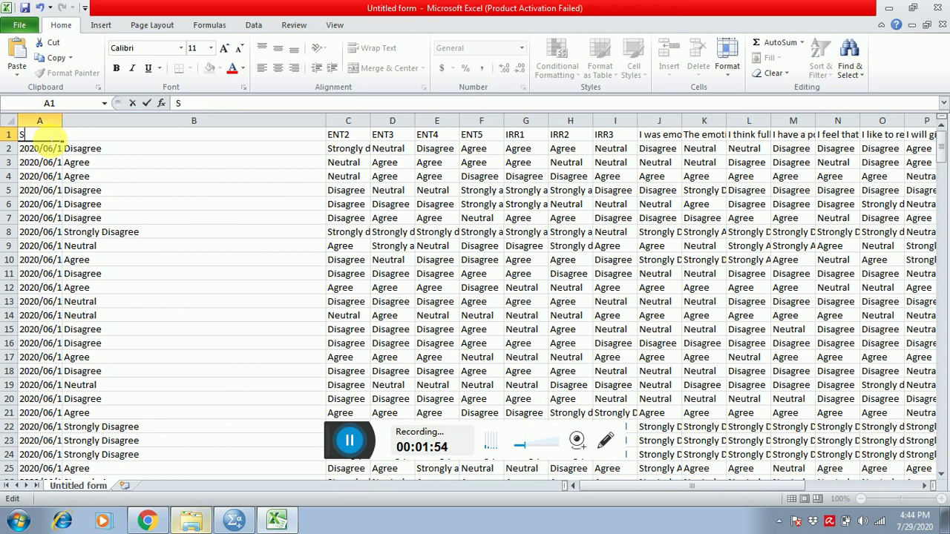
{"action": "type", "text": "NO"}
{"action": "key", "text": "Return"}
- Enter 1 and 2 in A2 and A3 and fill the series down to 258 in A259, overwriting the timestamps
{"action": "type", "text": "1"}
{"action": "key", "text": "Return"}
{"action": "type", "text": "2"}
{"action": "key", "text": "Return"}
{"action": "left_click_drag", "start_coordinate": [49, 144], "coordinate": [64, 454]}
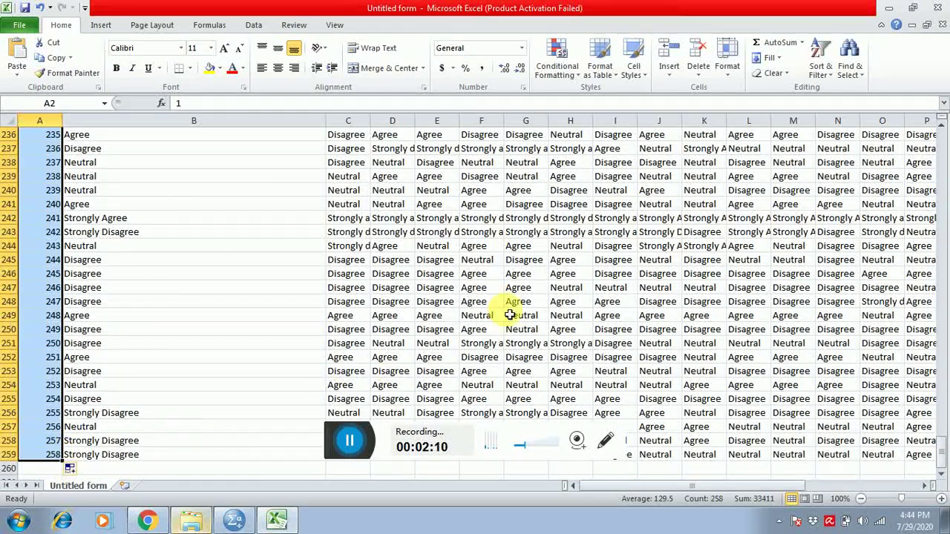
- Narrow column B so more answer columns fit, and go back to cell A2
{"action": "left_click_drag", "start_coordinate": [326, 120], "coordinate": [189, 136]}
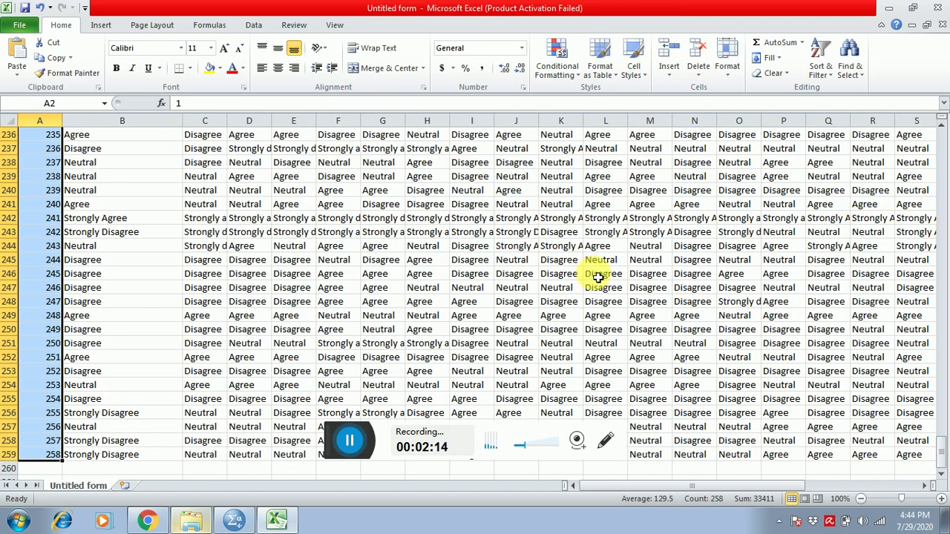
{"action": "key", "text": "ctrl+Home"}
{"action": "key", "text": "Down"}
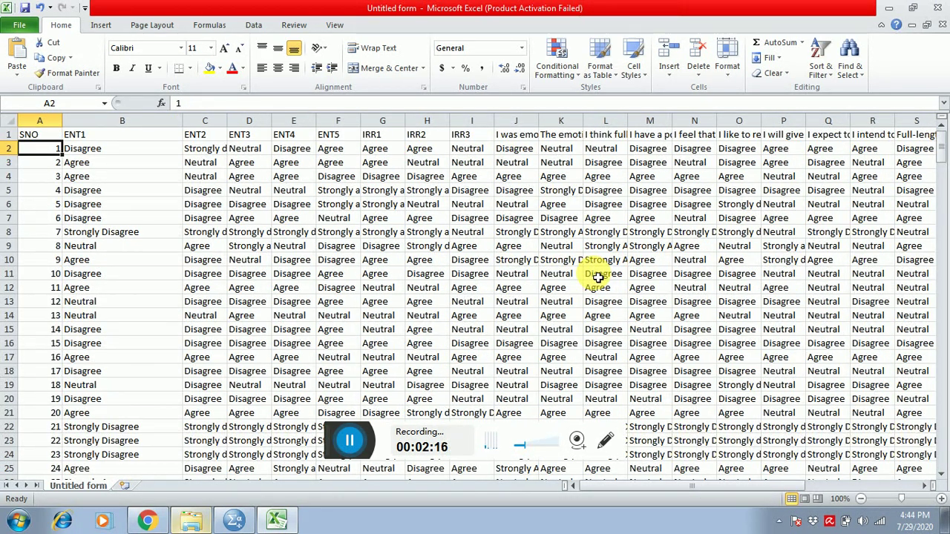
- Replace every STRONGLY AGREE answer in the sheet with 5
{"action": "key", "text": "ctrl+f"}
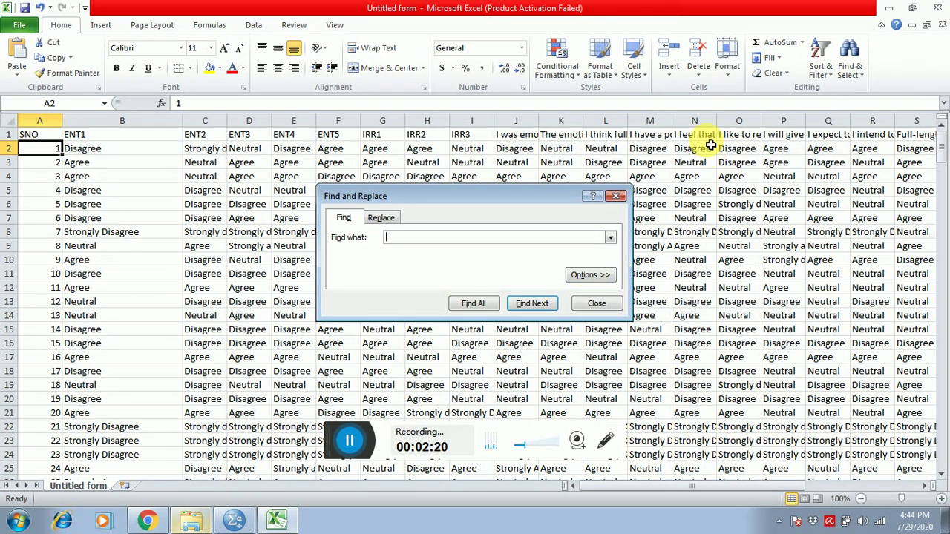
{"action": "left_click", "coordinate": [385, 218]}
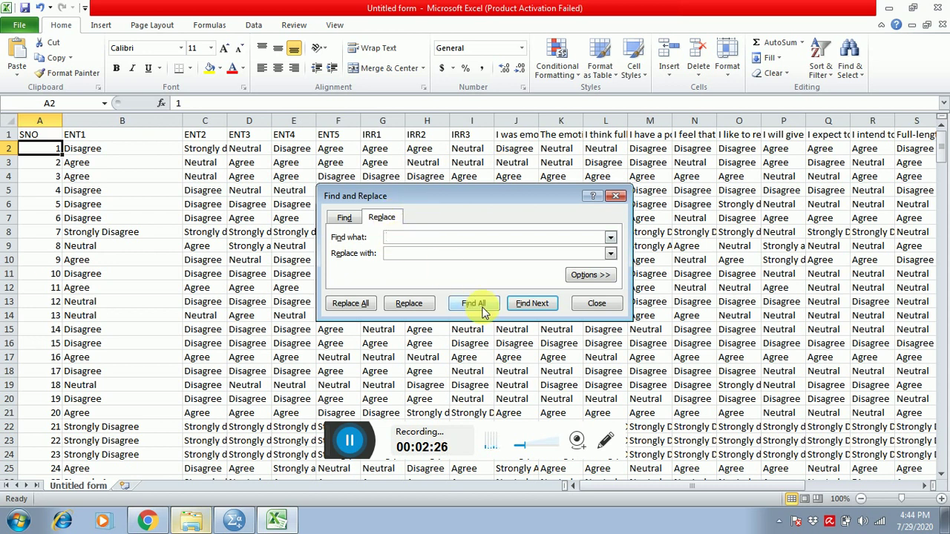
{"action": "type", "text": "RONGLY AGREE"}
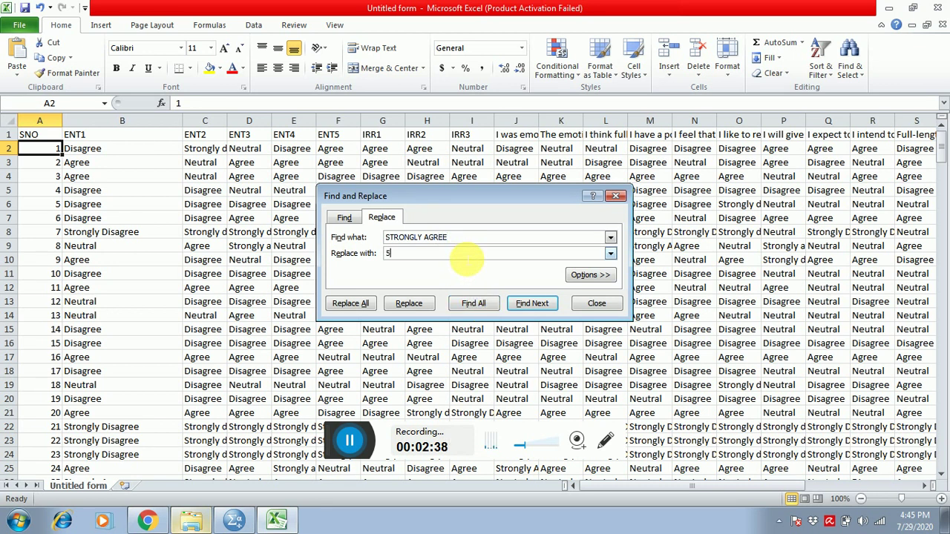
{"action": "left_click", "coordinate": [355, 303]}
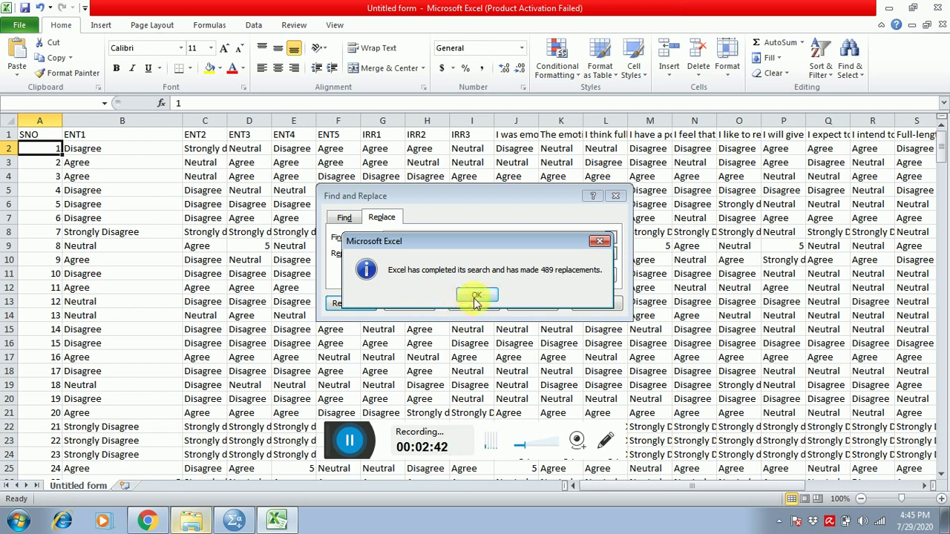
{"action": "left_click", "coordinate": [478, 297]}
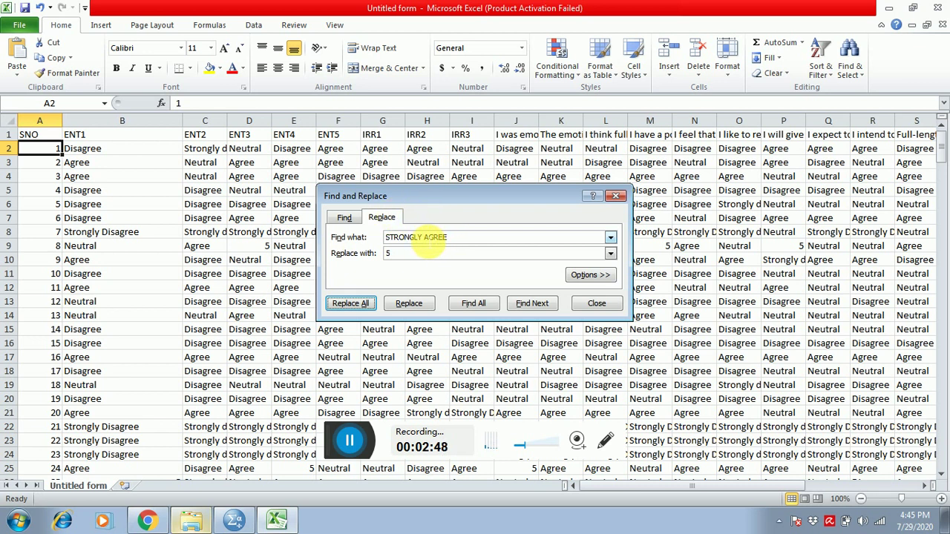
- Replace every occurrence of AGREE in the sheet with 4
{"action": "left_click_drag", "start_coordinate": [438, 239], "coordinate": [337, 238]}
{"action": "type", "text": "AGREE"}
{"action": "left_click_drag", "start_coordinate": [400, 256], "coordinate": [374, 256]}
{"action": "type", "text": "4"}
{"action": "left_click", "coordinate": [359, 303]}
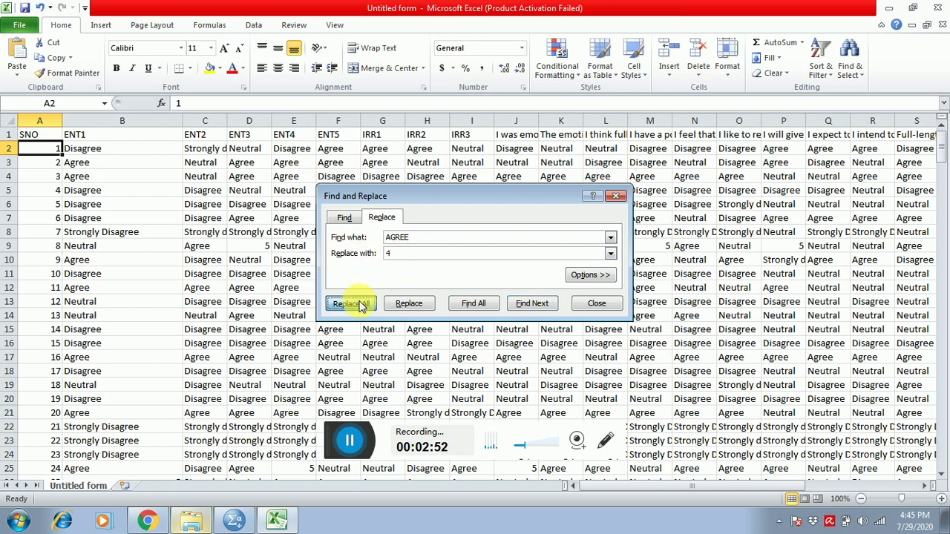
{"action": "left_click", "coordinate": [478, 301]}
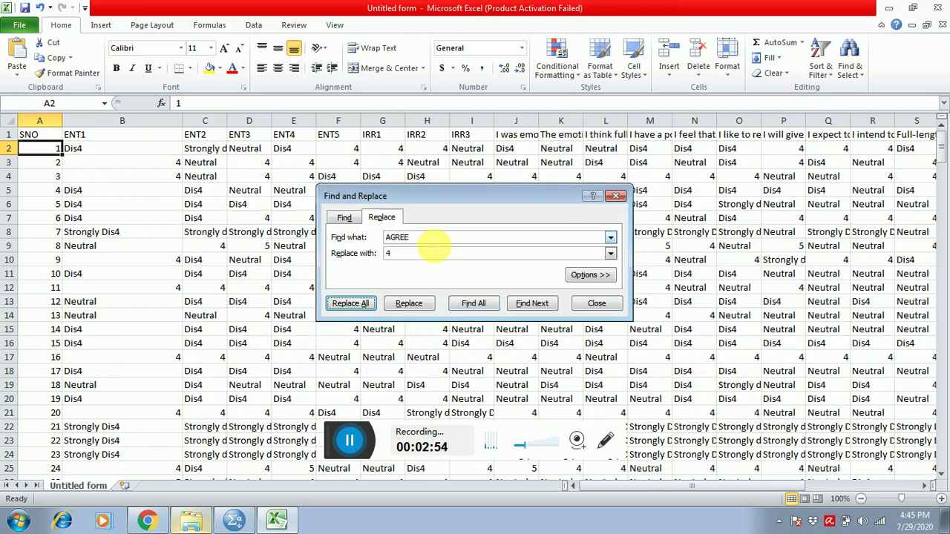
- Replace every occurrence of DIS4 in the sheet with 2
{"action": "left_click_drag", "start_coordinate": [519, 202], "coordinate": [436, 141]}
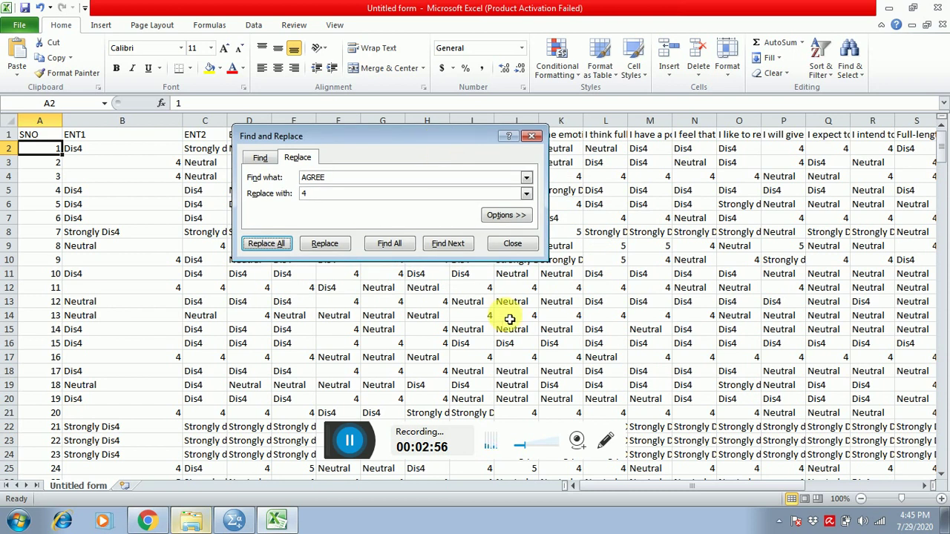
{"action": "left_click", "coordinate": [330, 178]}
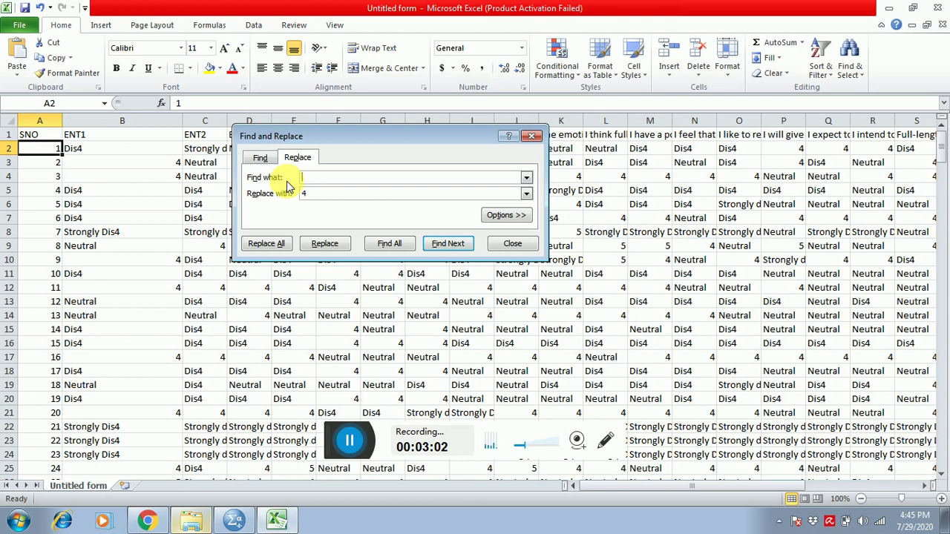
{"action": "type", "text": "DIS4"}
{"action": "left_click_drag", "start_coordinate": [321, 197], "coordinate": [292, 197]}
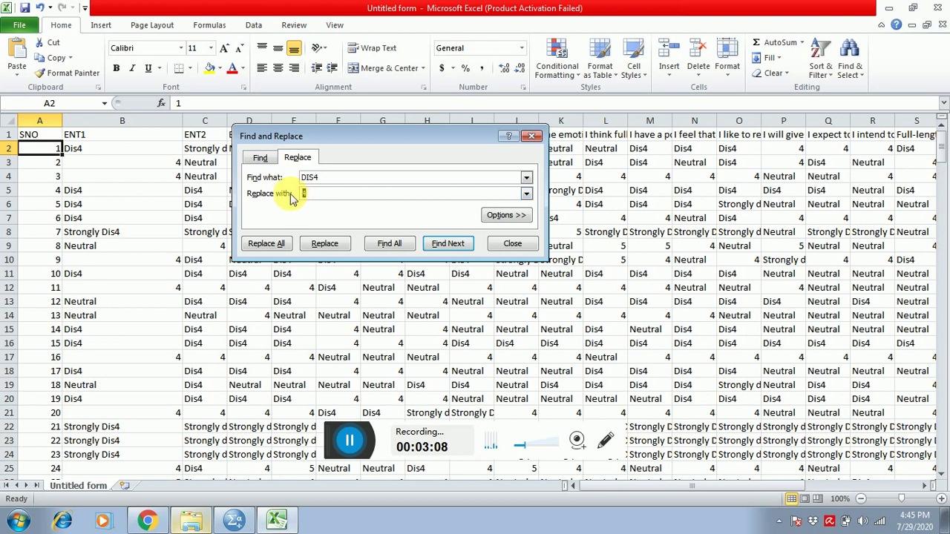
{"action": "left_click", "coordinate": [266, 243]}
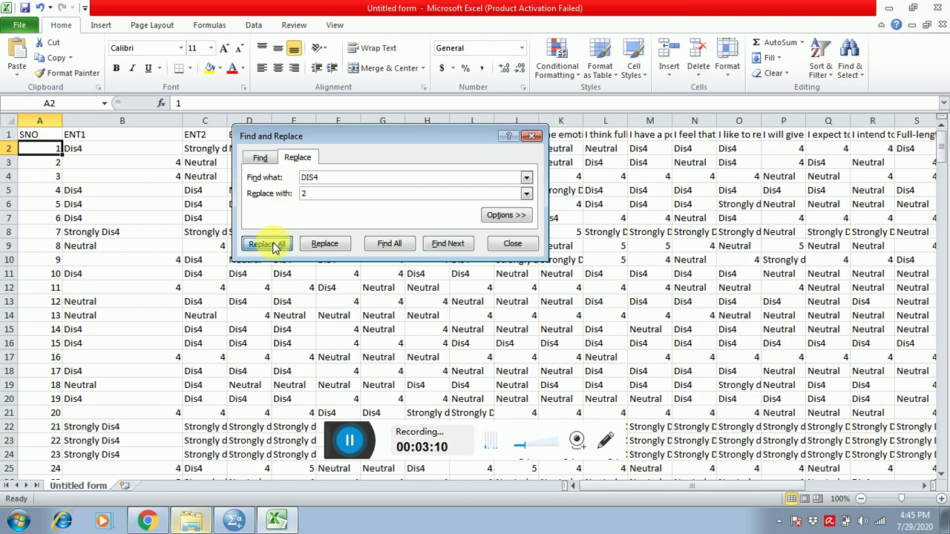
{"action": "left_click", "coordinate": [477, 295]}
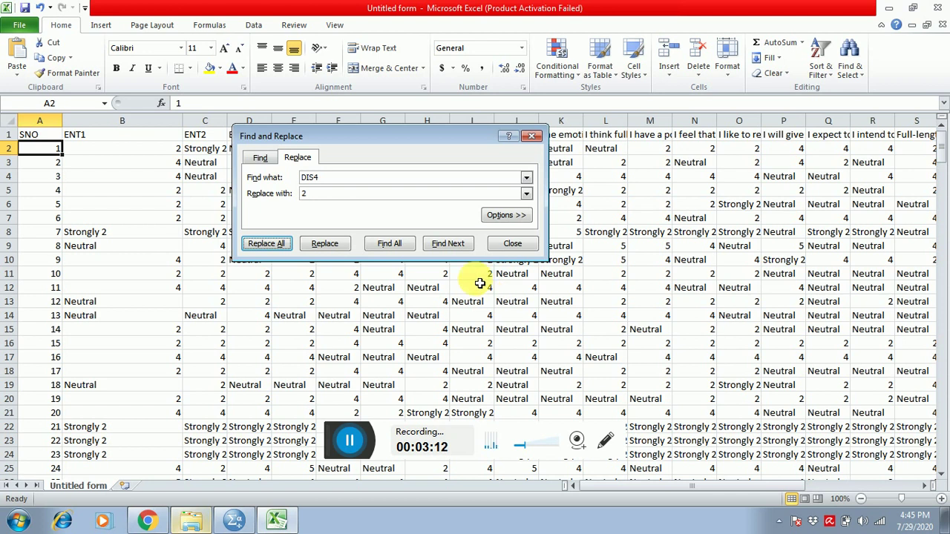
- Replace every NEUTRAL answer in the sheet with 3
{"action": "left_click_drag", "start_coordinate": [327, 177], "coordinate": [273, 181]}
{"action": "type", "text": "NEUTRAL"}
{"action": "key", "text": "Tab"}
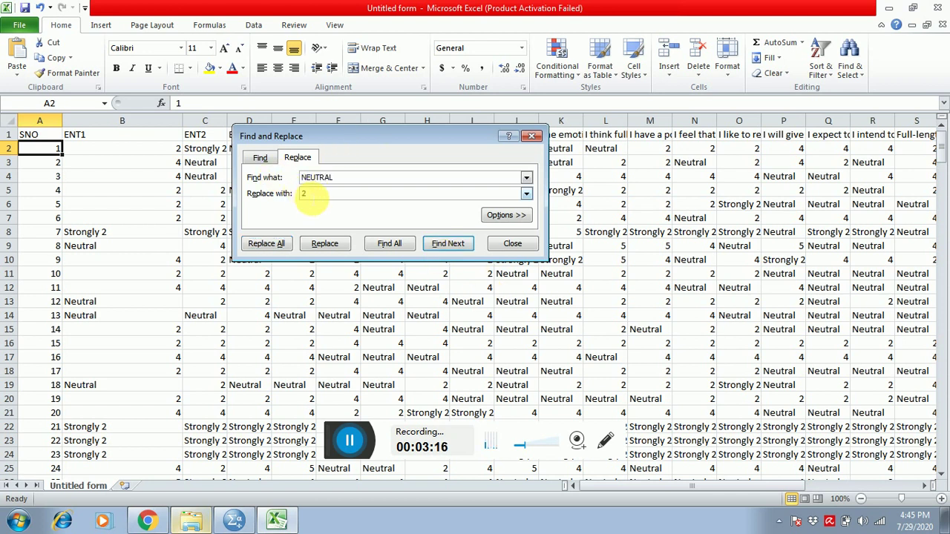
{"action": "type", "text": "3"}
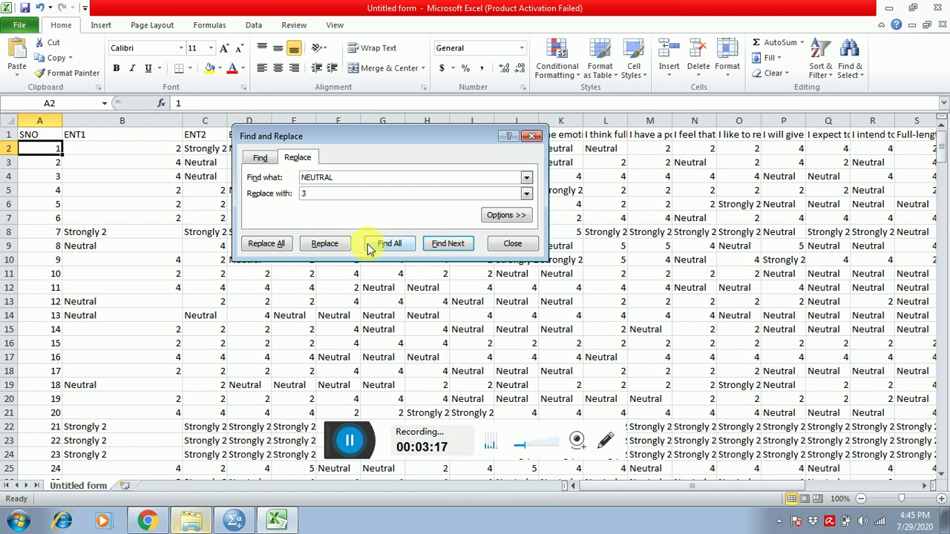
{"action": "left_click", "coordinate": [266, 244]}
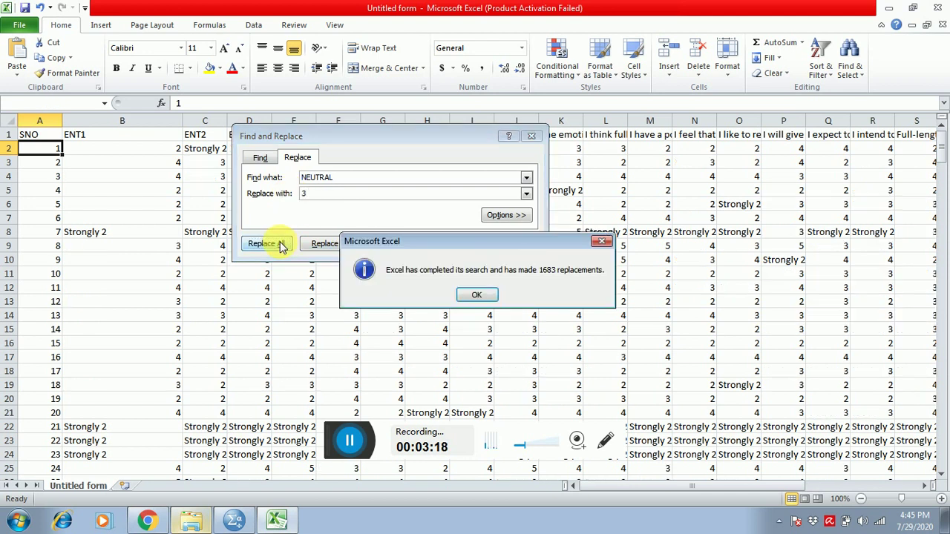
{"action": "left_click", "coordinate": [477, 295]}
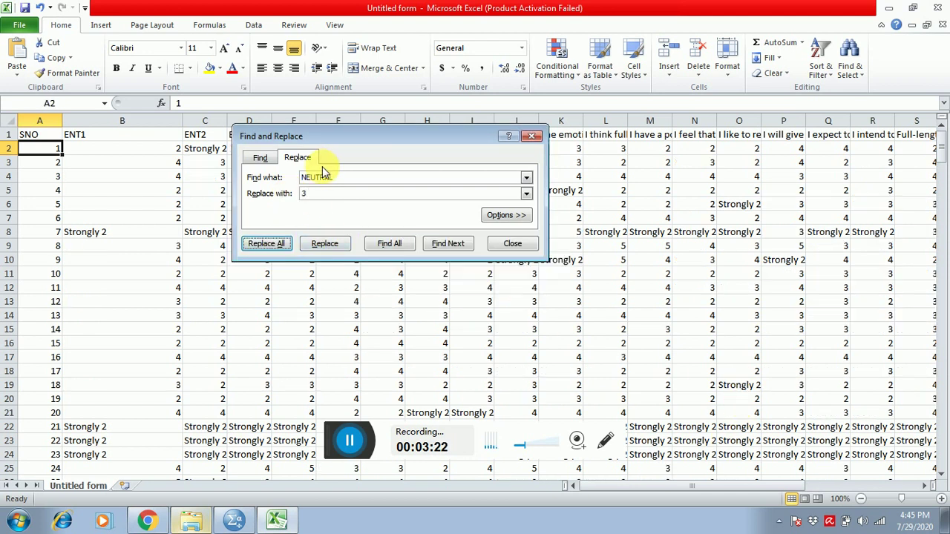
- Replace every occurrence of STRONGLY 2 in the sheet with 1 and close Find and Replace
{"action": "left_click", "coordinate": [273, 181]}
{"action": "type", "text": "STRON"}
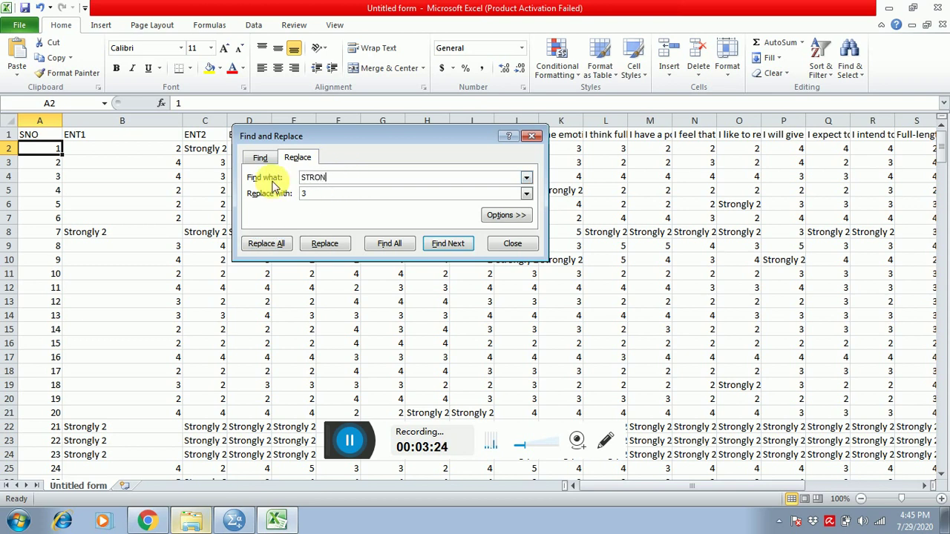
{"action": "type", "text": "GLY 2"}
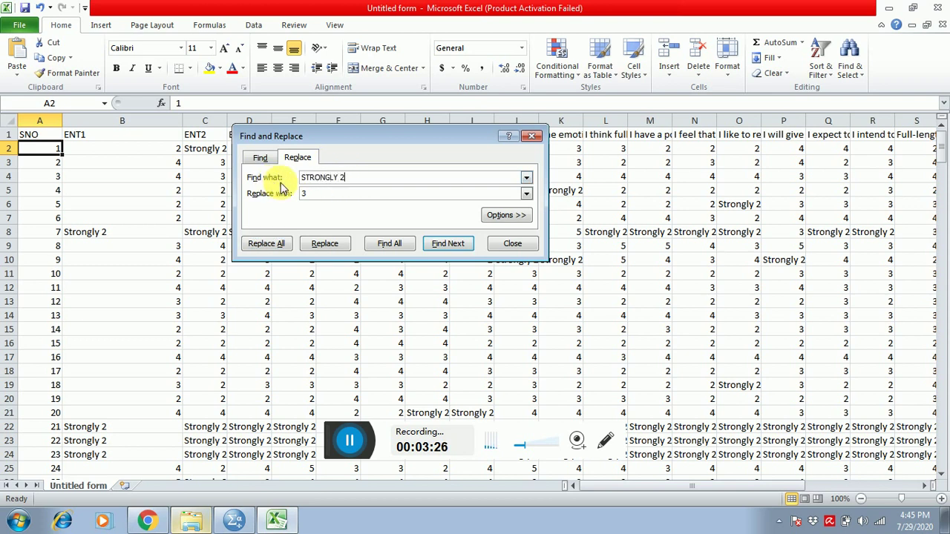
{"action": "left_click", "coordinate": [297, 194]}
{"action": "key", "text": "BackSpace"}
{"action": "type", "text": "1"}
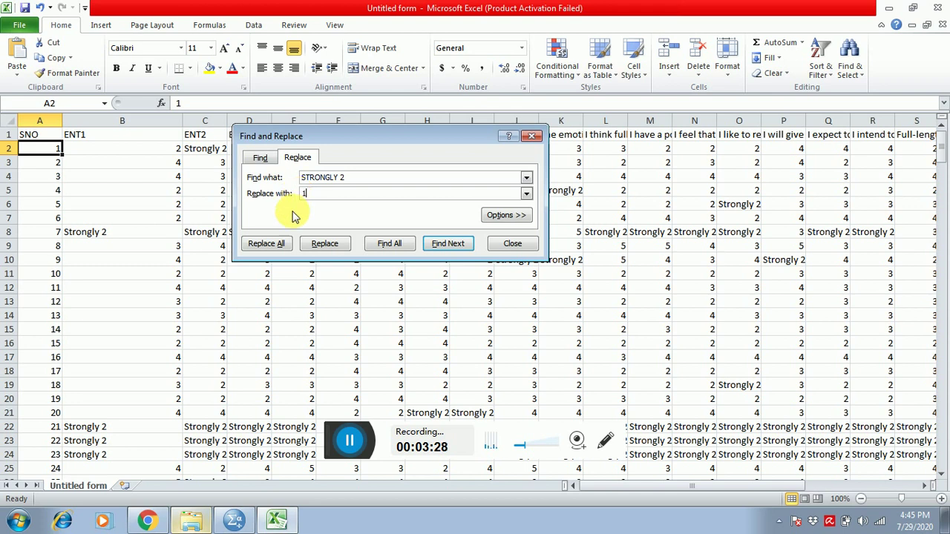
{"action": "left_click", "coordinate": [267, 243]}
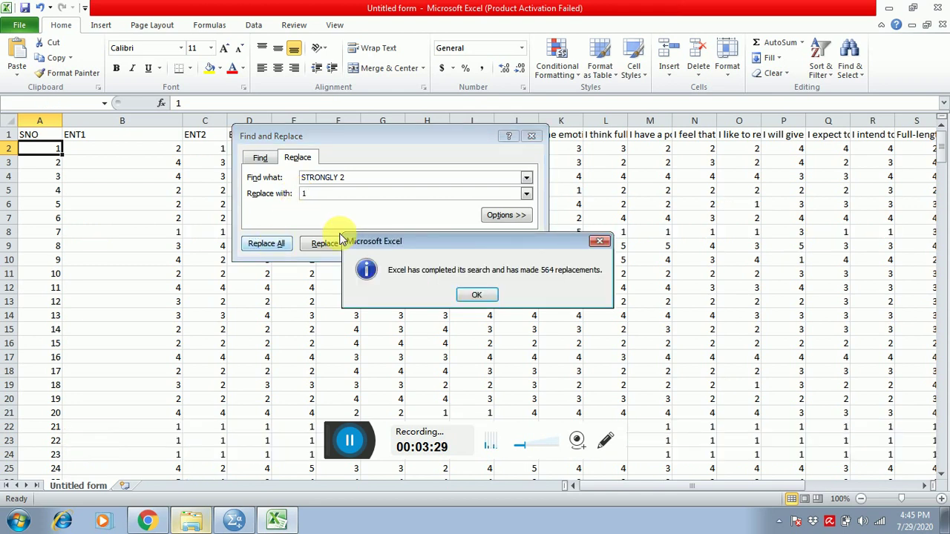
{"action": "left_click", "coordinate": [480, 291]}
{"action": "left_click", "coordinate": [533, 139]}
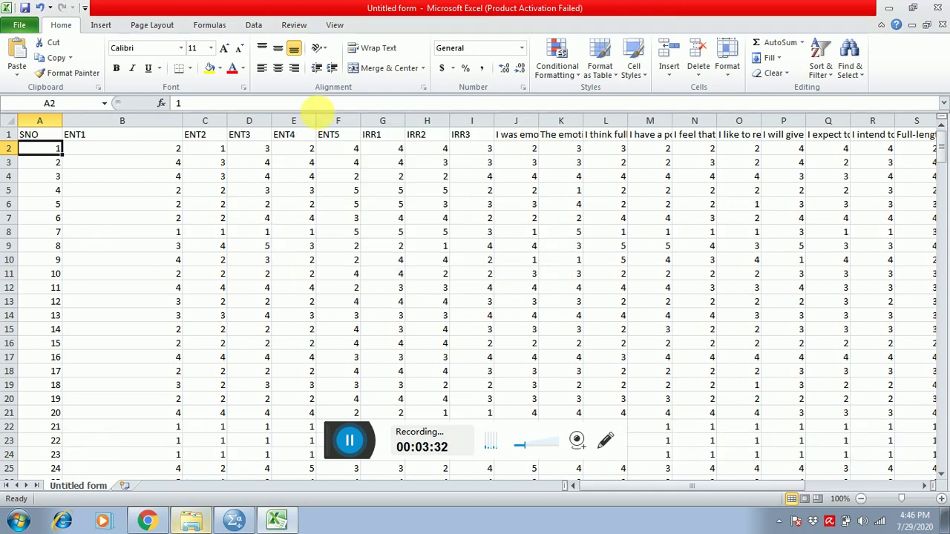
- Replace the question headers in J1 and K1 with the codes IRR4 and IRR5
{"action": "left_click", "coordinate": [516, 139]}
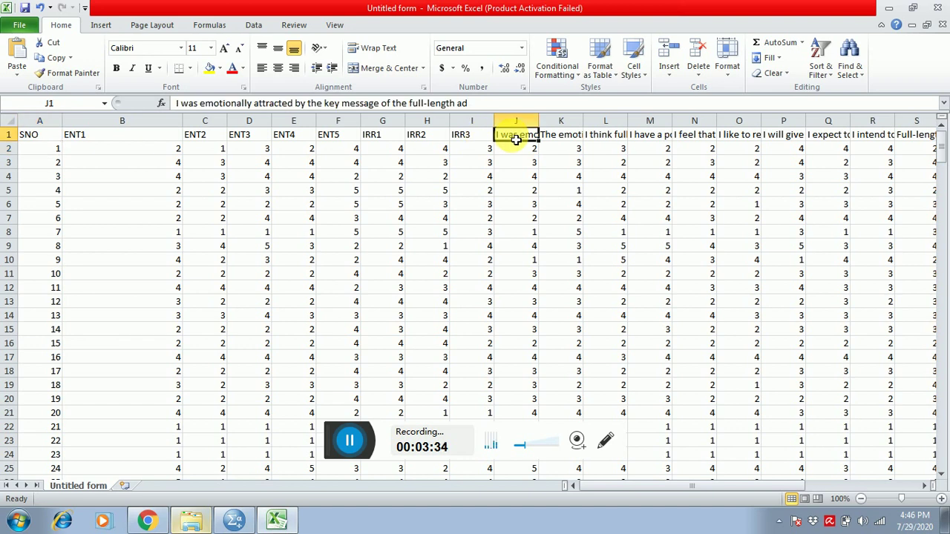
{"action": "key", "text": "Right"}
{"action": "key", "text": "Right"}
{"action": "key", "text": "Right"}
{"action": "key", "text": "Left"}
{"action": "key", "text": "Left"}
{"action": "key", "text": "Left"}
{"action": "type", "text": "IR"}
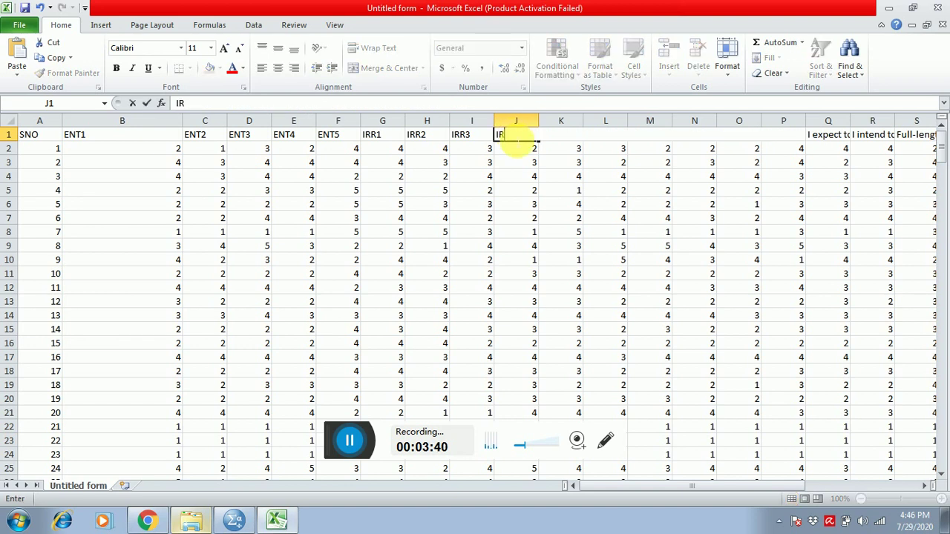
{"action": "type", "text": "R4"}
{"action": "key", "text": "Right"}
{"action": "type", "text": "I44"}
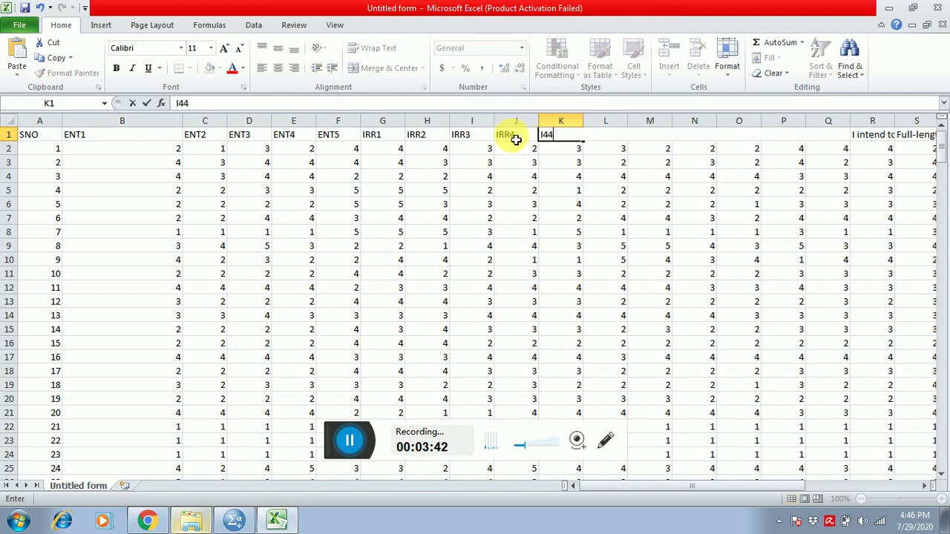
{"action": "key", "text": "Right"}
{"action": "key", "text": "Left"}
{"action": "double_click", "coordinate": [573, 137]}
{"action": "key", "text": "BackSpace"}
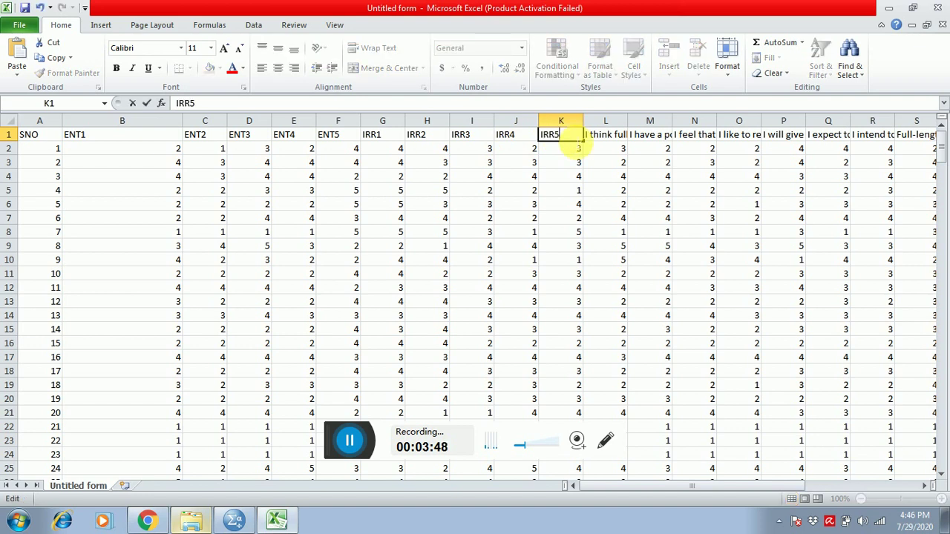
{"action": "left_click", "coordinate": [618, 134]}
- Delete columns L through X, from the "I think full-length advertising is good" question up to the column before Gender
{"action": "mouse_move", "coordinate": [618, 123]}
{"action": "left_mouse_down"}
{"action": "mouse_move", "coordinate": [927, 120]}
{"action": "mouse_move", "coordinate": [609, 123]}
{"action": "left_mouse_up"}
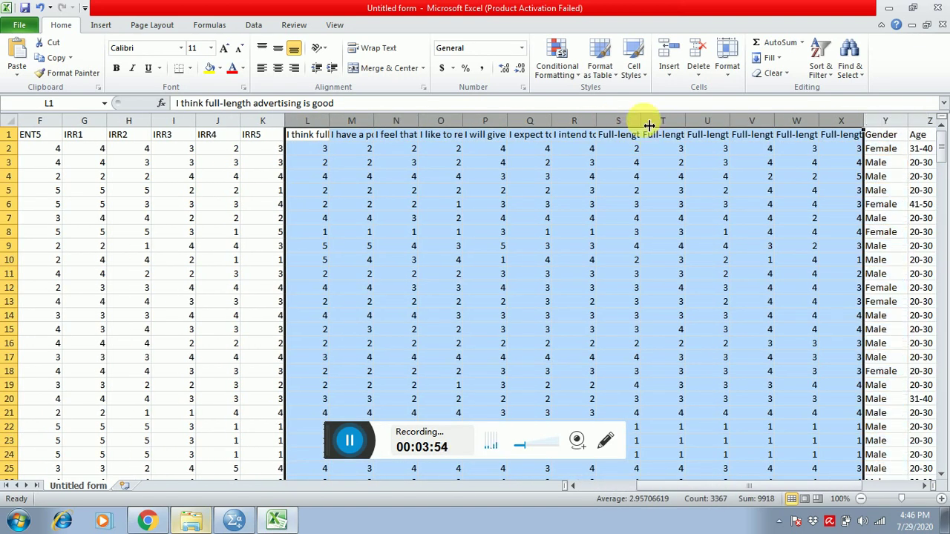
{"action": "right_click", "coordinate": [648, 126]}
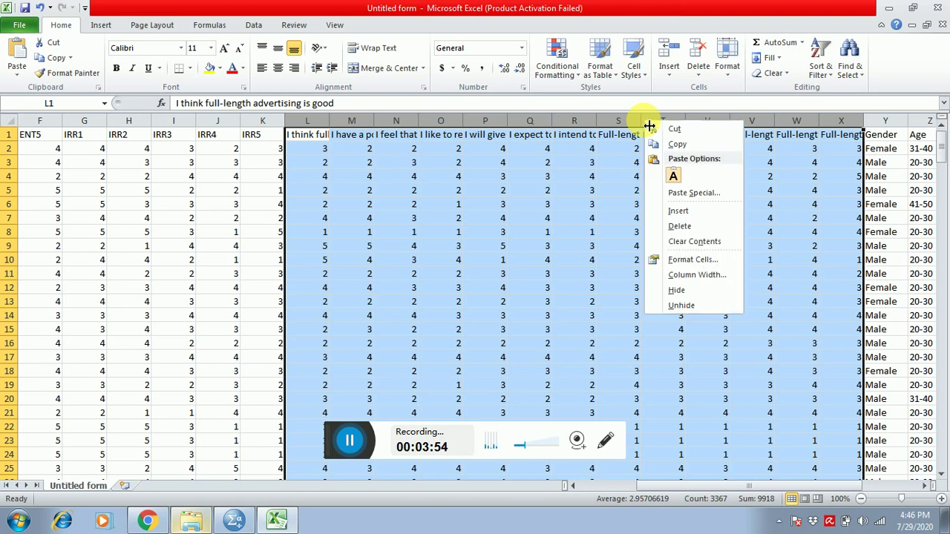
{"action": "left_click", "coordinate": [680, 226]}
{"action": "key", "text": "Left"}
{"action": "key", "text": "Right"}
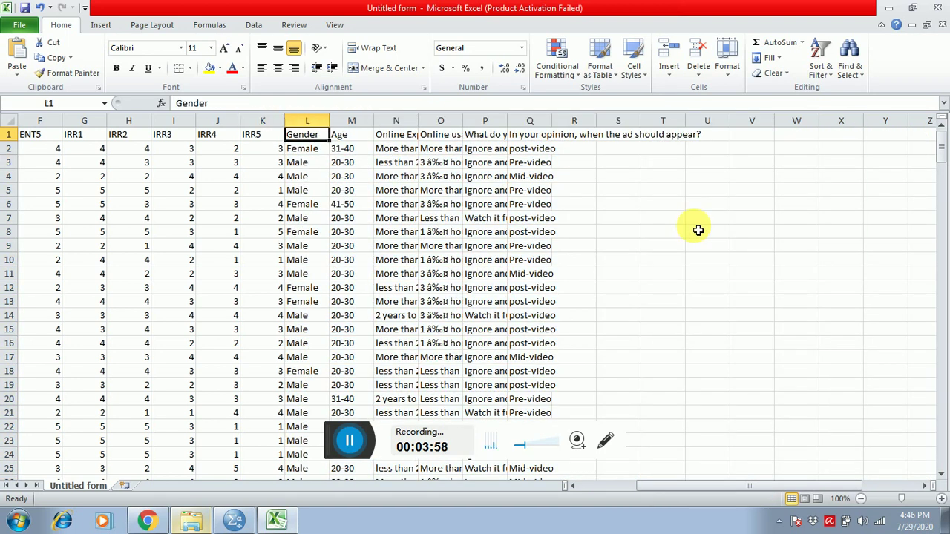
- Auto-fit the widths of the online experience, online usage frequency and in-stream ad reaction columns (N, O and P)
{"action": "double_click", "coordinate": [418, 121]}
{"action": "double_click", "coordinate": [504, 121]}
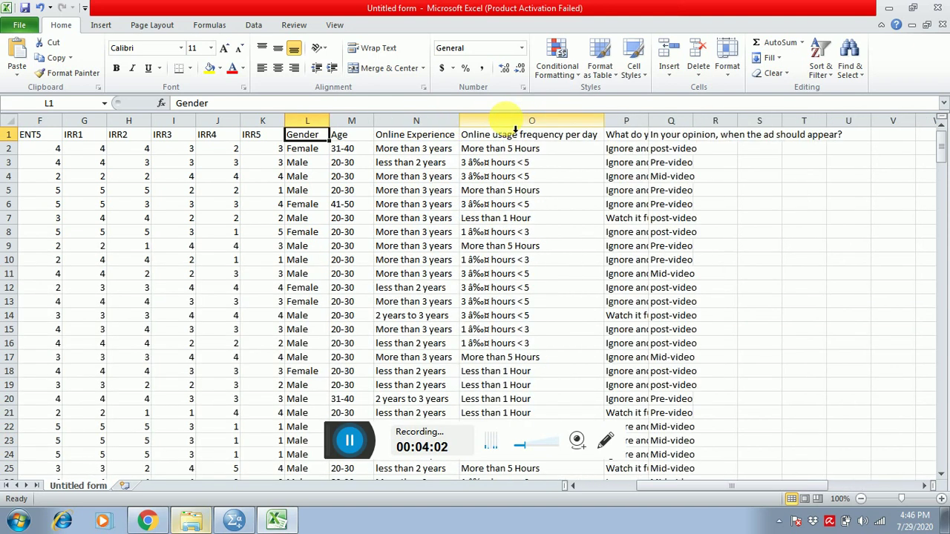
{"action": "double_click", "coordinate": [650, 122]}
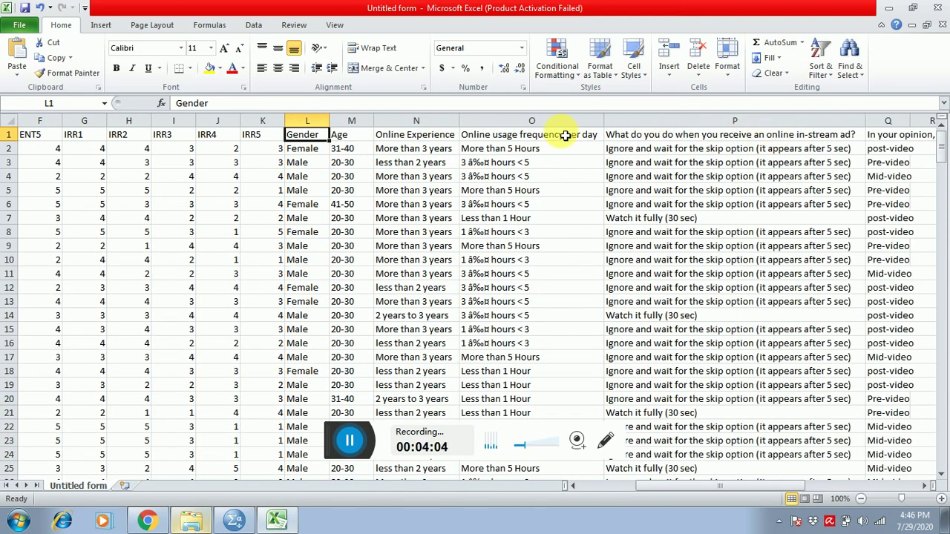
- Replace every FEMALE entry in the Gender column with 1
{"action": "left_click", "coordinate": [307, 148]}
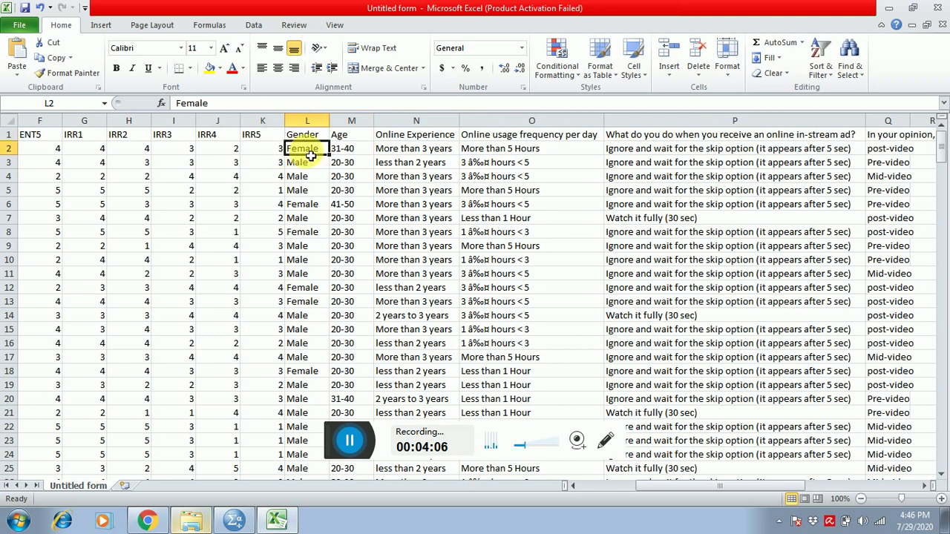
{"action": "key", "text": "ctrl+f"}
{"action": "left_click", "coordinate": [297, 158]}
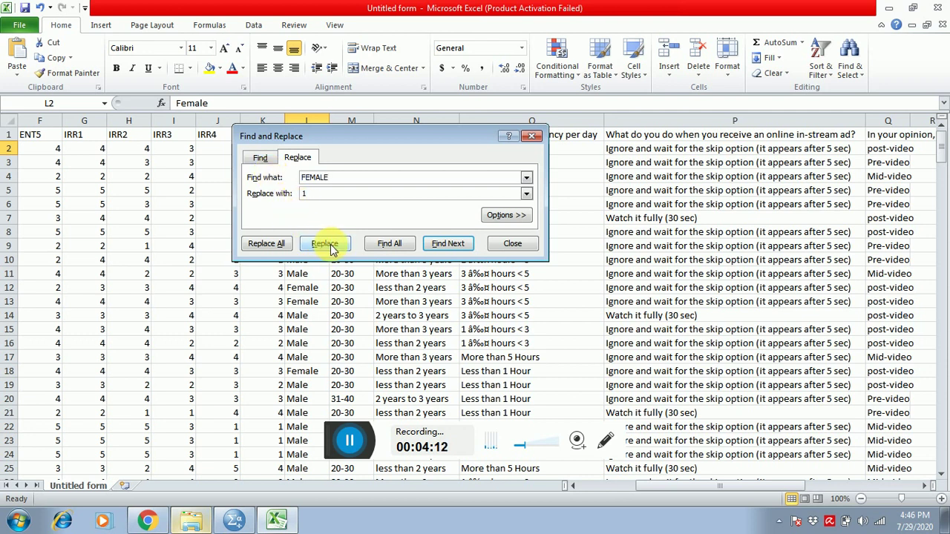
{"action": "left_click", "coordinate": [281, 244]}
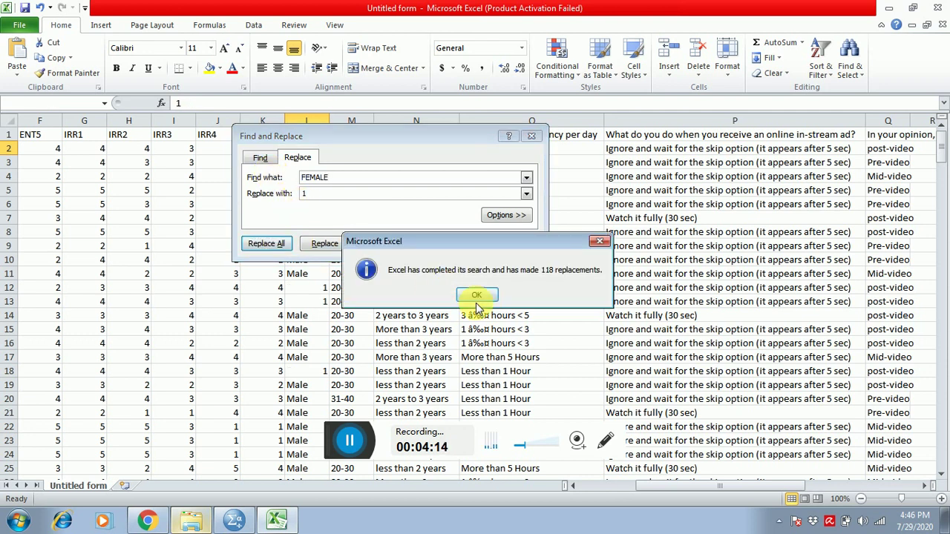
{"action": "left_click", "coordinate": [476, 296]}
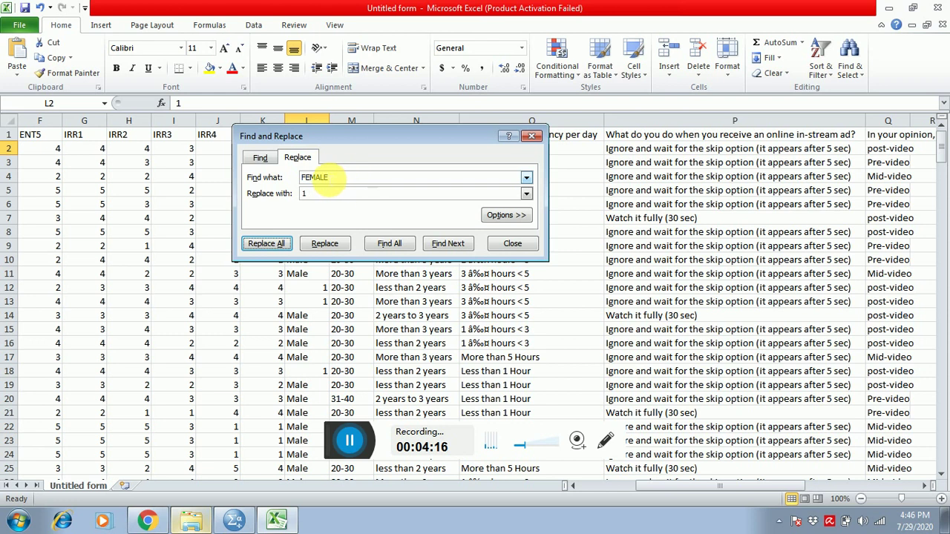
- Replace every MALE entry in the Gender column with 2 and close Find and Replace
{"action": "left_click_drag", "start_coordinate": [359, 183], "coordinate": [293, 202]}
{"action": "type", "text": "MALE"}
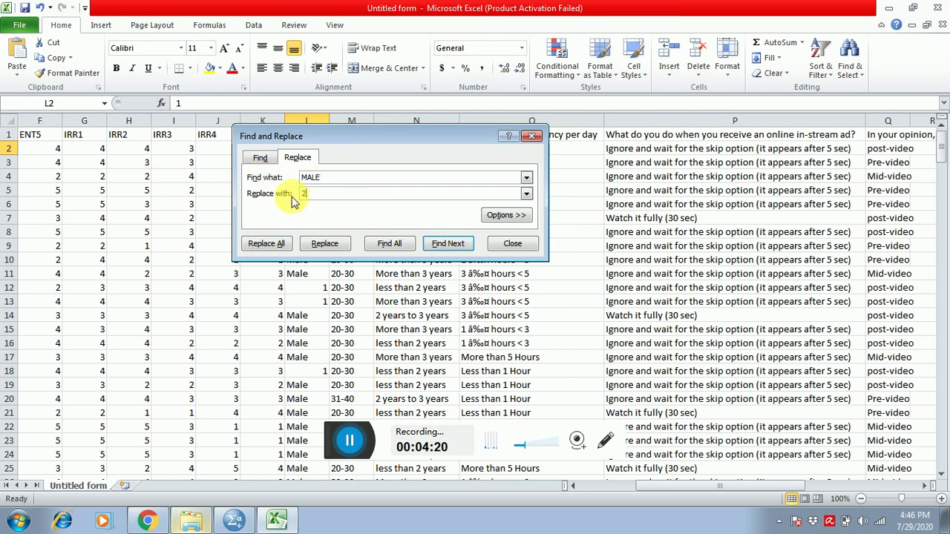
{"action": "left_click", "coordinate": [274, 245]}
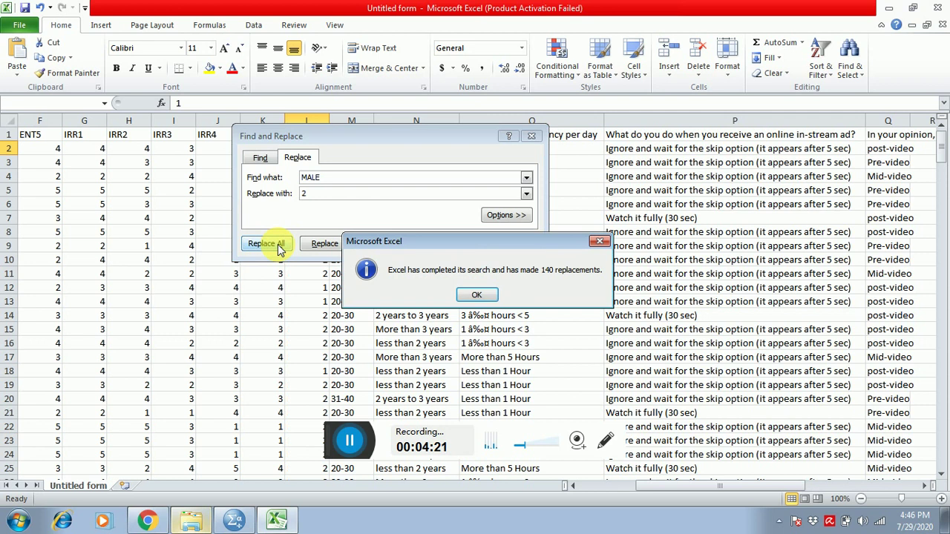
{"action": "left_click", "coordinate": [482, 296]}
{"action": "left_click_drag", "start_coordinate": [427, 138], "coordinate": [200, 254]}
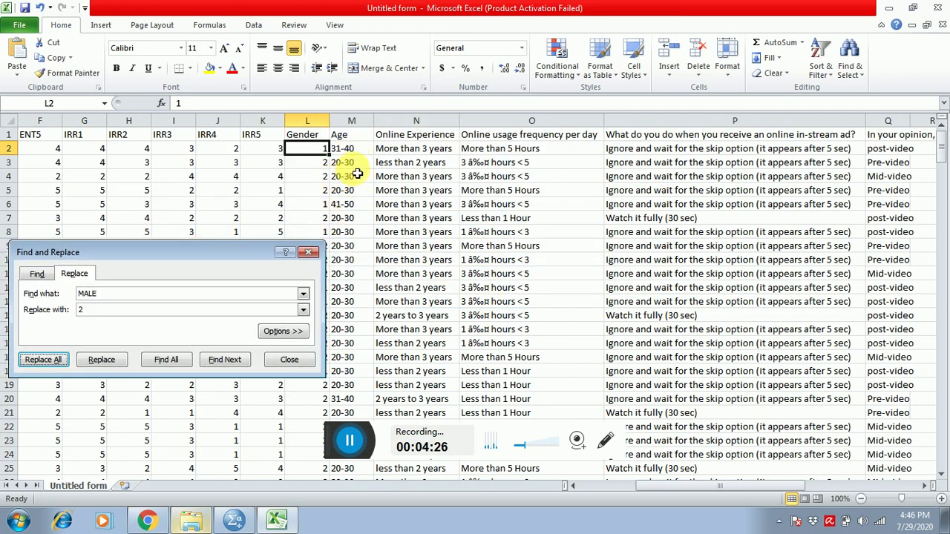
{"action": "left_click_drag", "start_coordinate": [152, 247], "coordinate": [231, 203]}
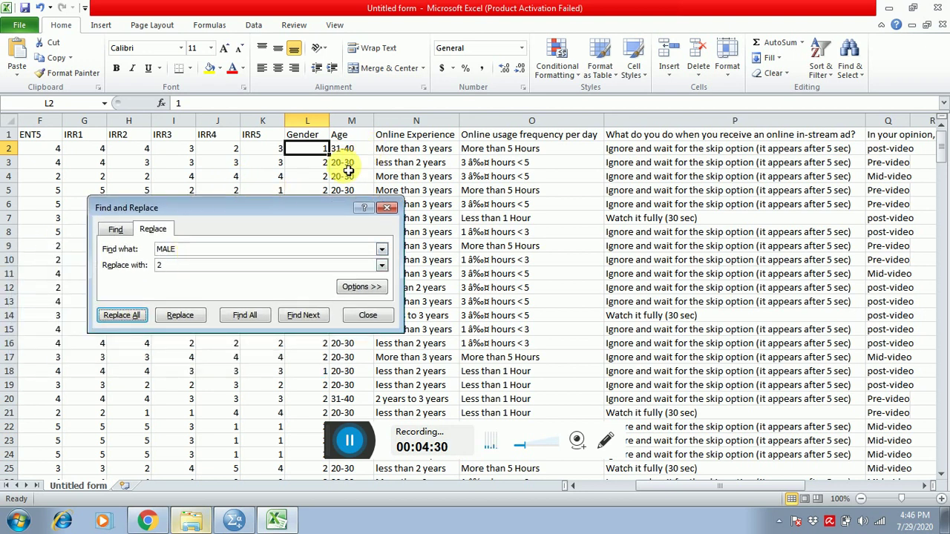
{"action": "left_click", "coordinate": [387, 208]}
{"action": "left_click", "coordinate": [382, 215]}
- Replace every 20-30 entry in the Age column with 1
{"action": "double_click", "coordinate": [354, 191]}
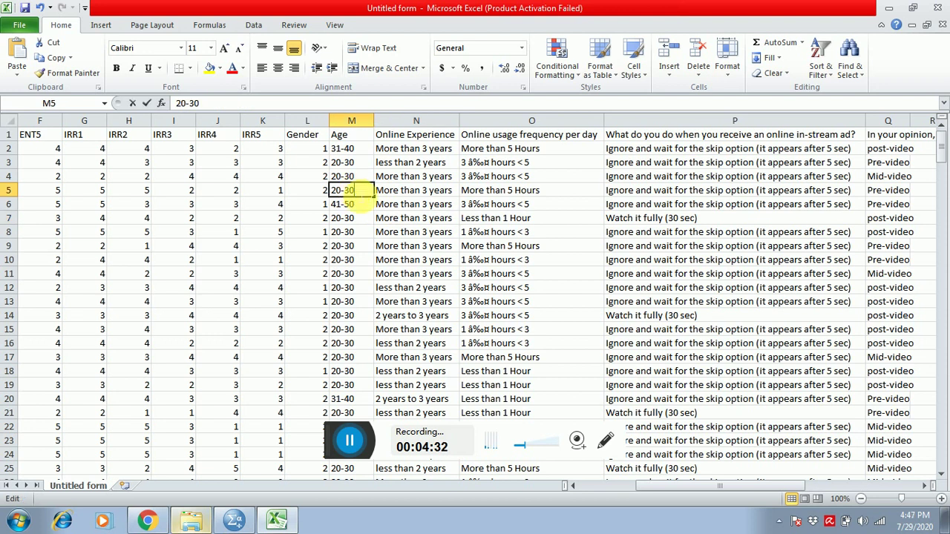
{"action": "left_click_drag", "start_coordinate": [356, 191], "coordinate": [328, 191]}
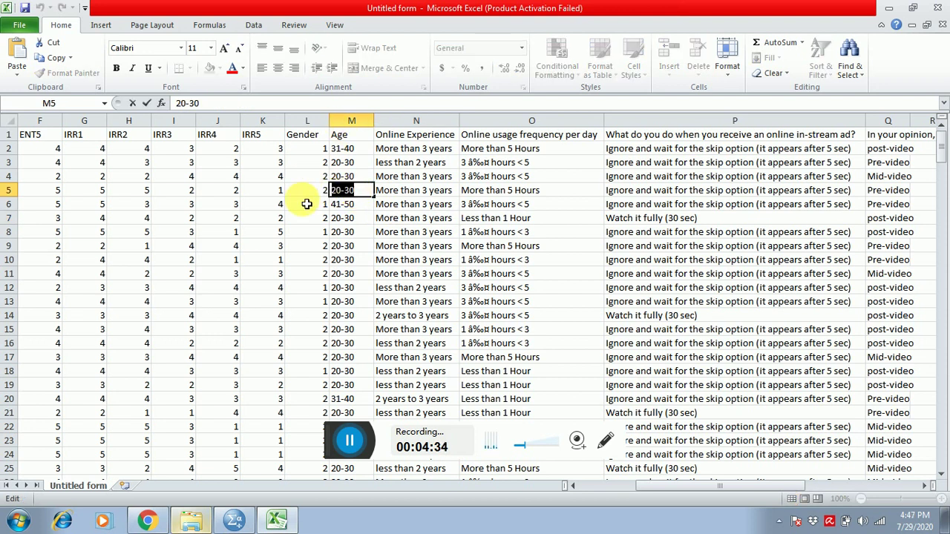
{"action": "key", "text": "ctrl+f"}
{"action": "left_click", "coordinate": [143, 232]}
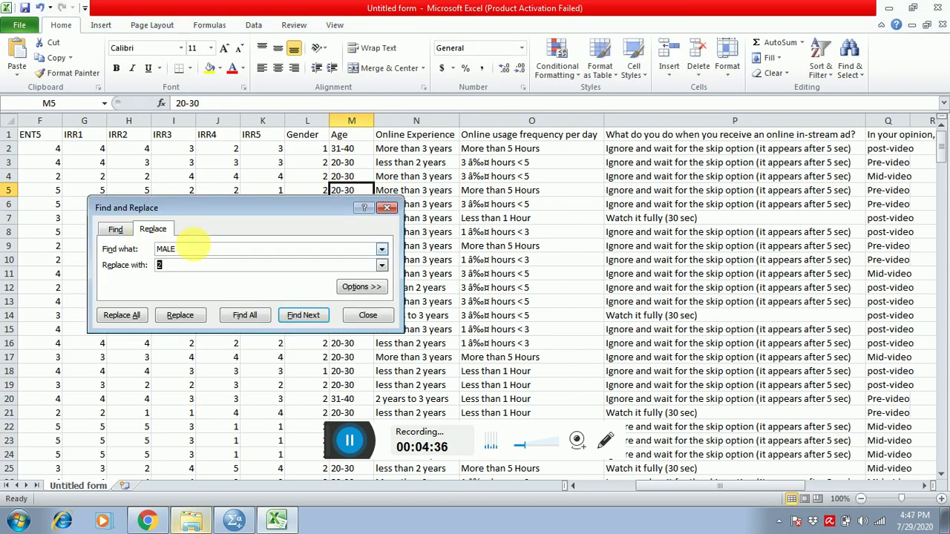
{"action": "double_click", "coordinate": [155, 265]}
{"action": "type", "text": "1"}
{"action": "left_click", "coordinate": [132, 315]}
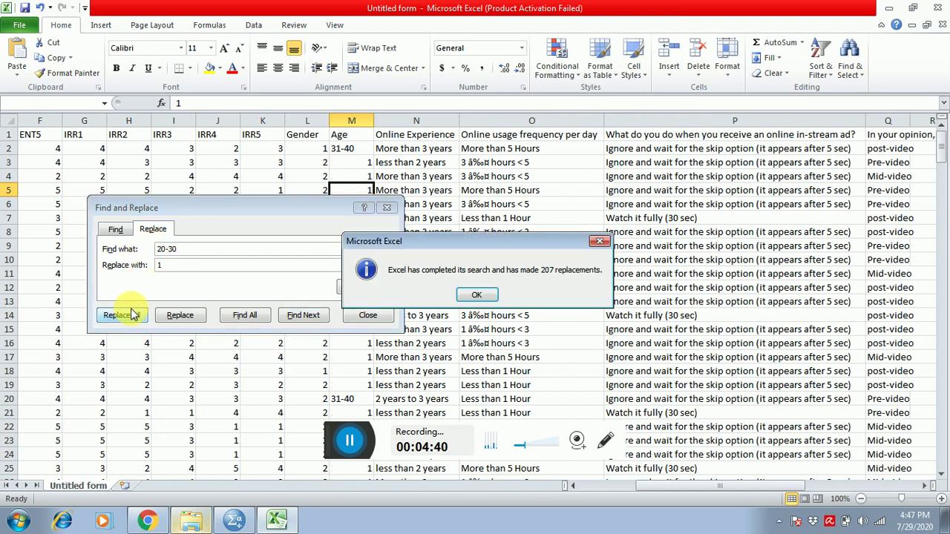
- Replace every 31-40 entry in the Age column with 2 and close Find and Replace
{"action": "left_click", "coordinate": [475, 297]}
{"action": "left_click_drag", "start_coordinate": [314, 211], "coordinate": [639, 133]}
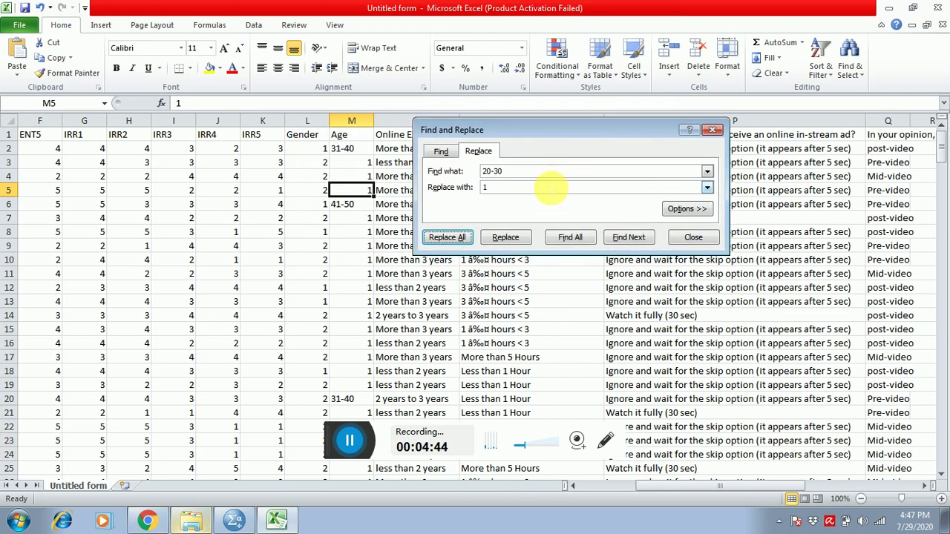
{"action": "left_click", "coordinate": [523, 175]}
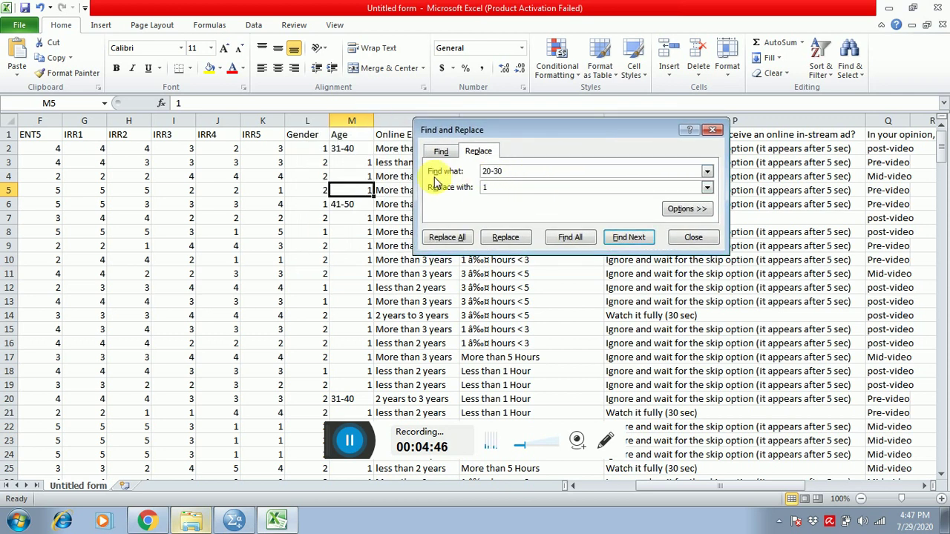
{"action": "double_click", "coordinate": [484, 187]}
{"action": "type", "text": "2"}
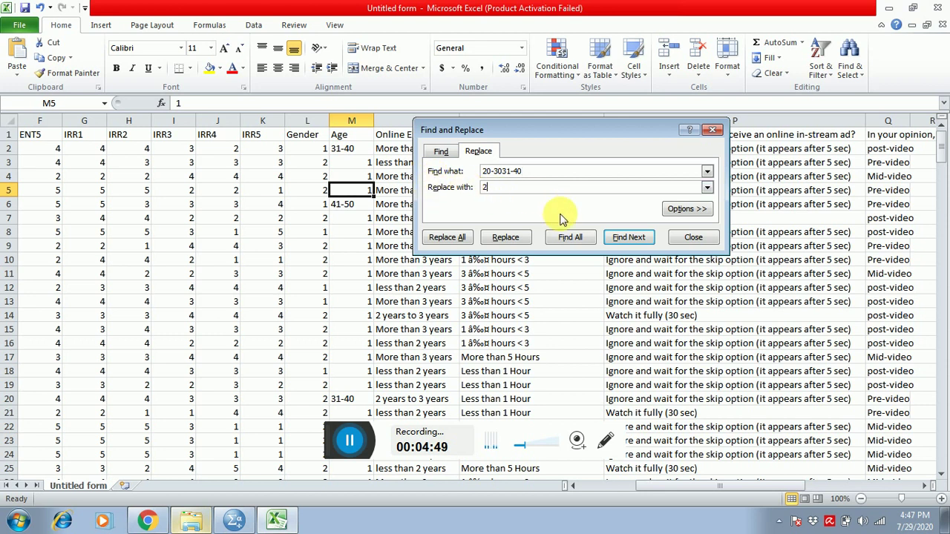
{"action": "left_click", "coordinate": [447, 237]}
{"action": "left_click", "coordinate": [477, 295]}
{"action": "left_click_drag", "start_coordinate": [531, 171], "coordinate": [426, 178]}
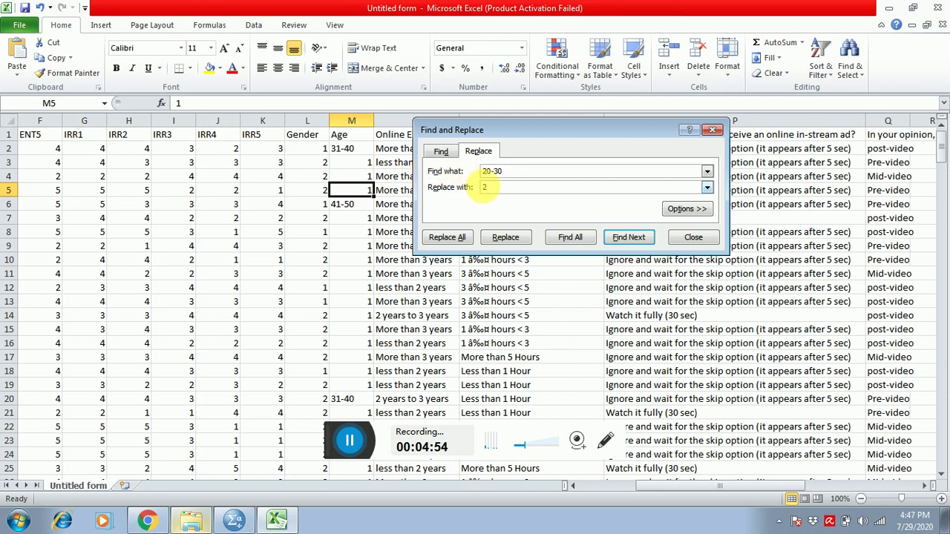
{"action": "left_click", "coordinate": [455, 238]}
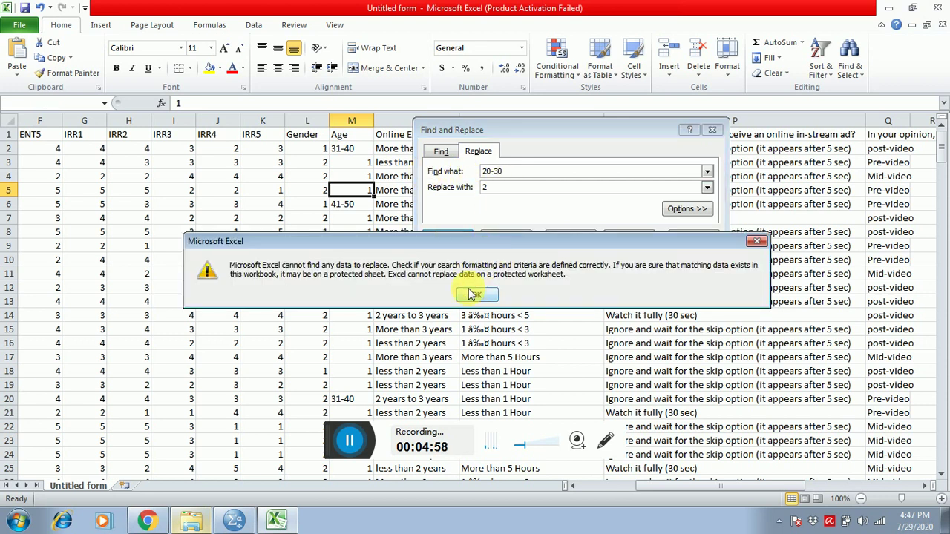
{"action": "left_click", "coordinate": [479, 294]}
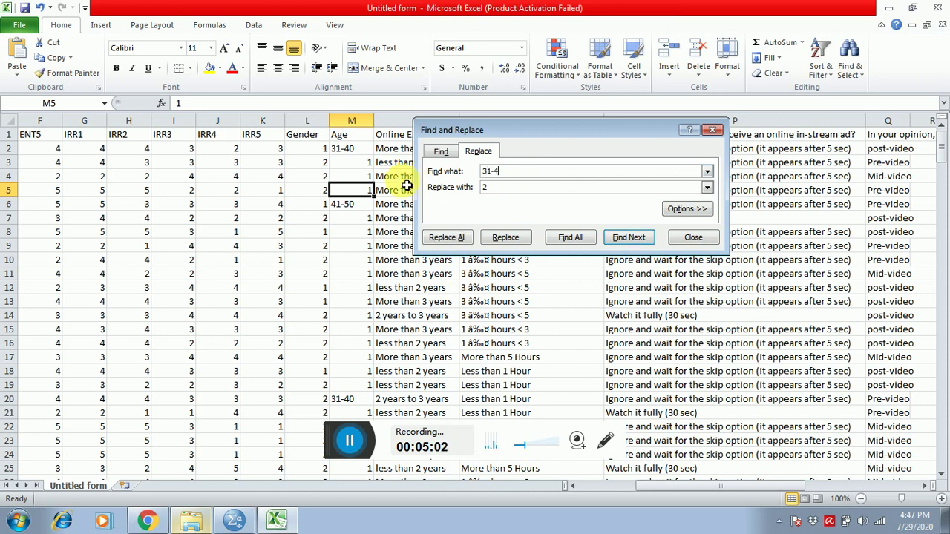
{"action": "left_click", "coordinate": [458, 237]}
{"action": "left_click", "coordinate": [477, 295]}
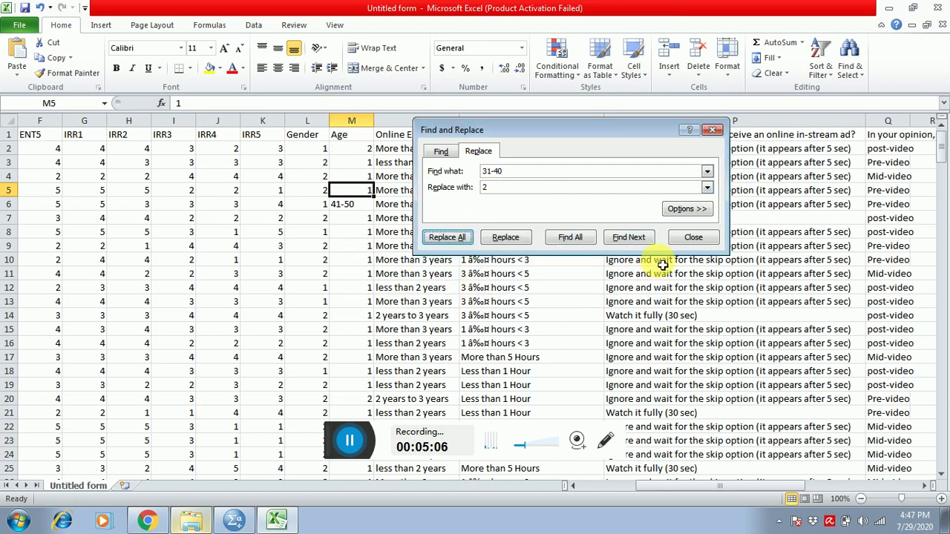
{"action": "left_click", "coordinate": [693, 238]}
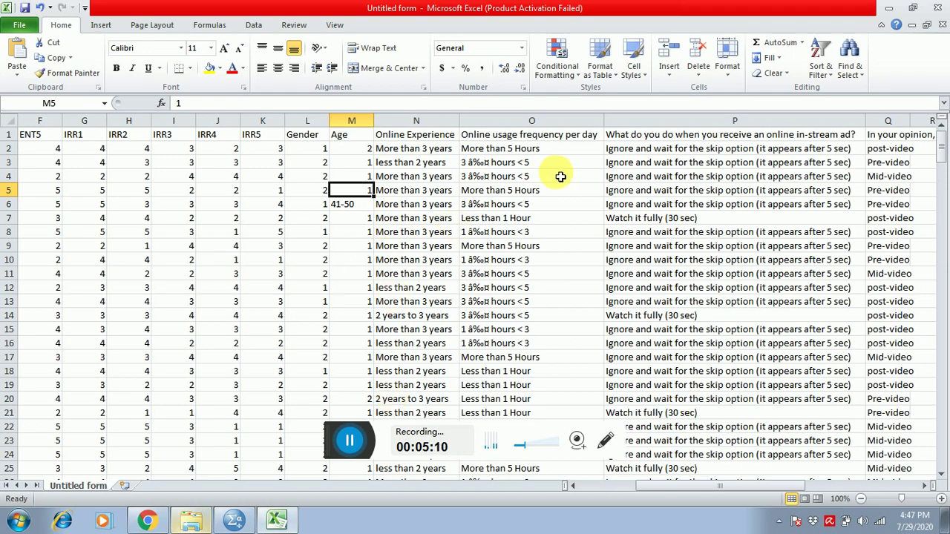
- Replace every 41-50 entry in the Age column with 3 and close Find and Replace
{"action": "left_click_drag", "start_coordinate": [946, 163], "coordinate": [941, 144]}
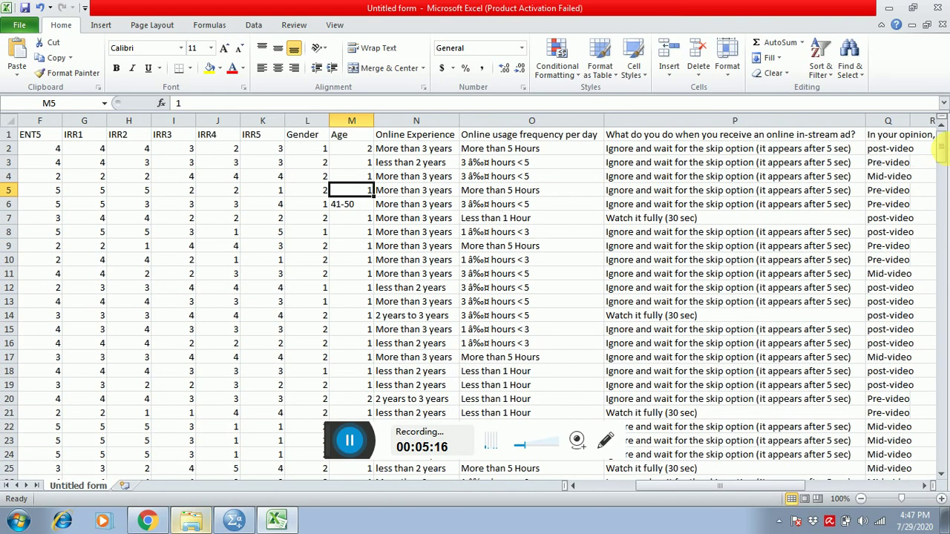
{"action": "left_click", "coordinate": [352, 206]}
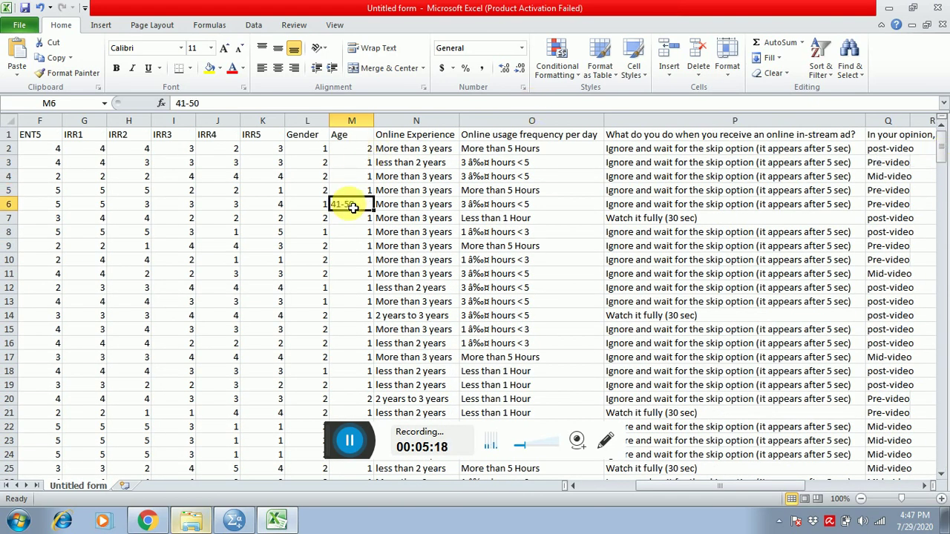
{"action": "key", "text": "Down"}
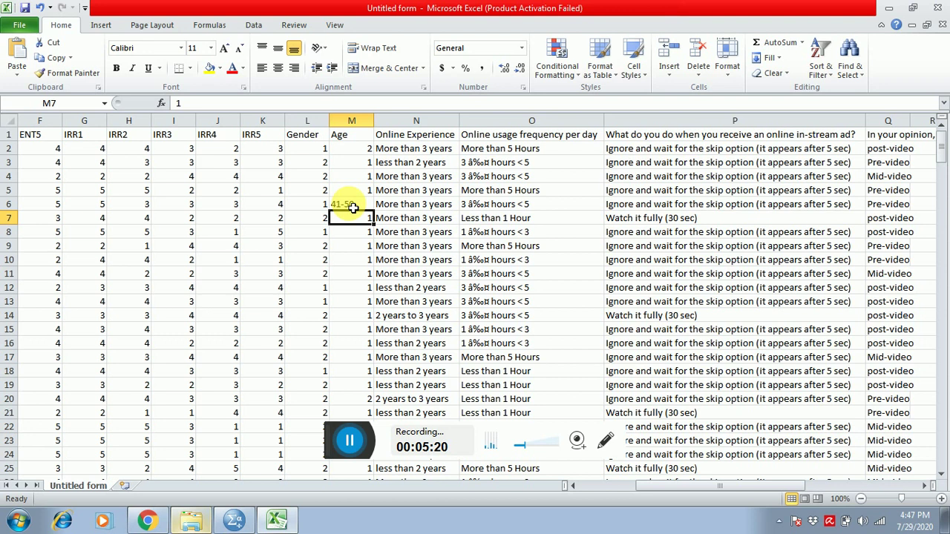
{"action": "key", "text": "ctrl+f"}
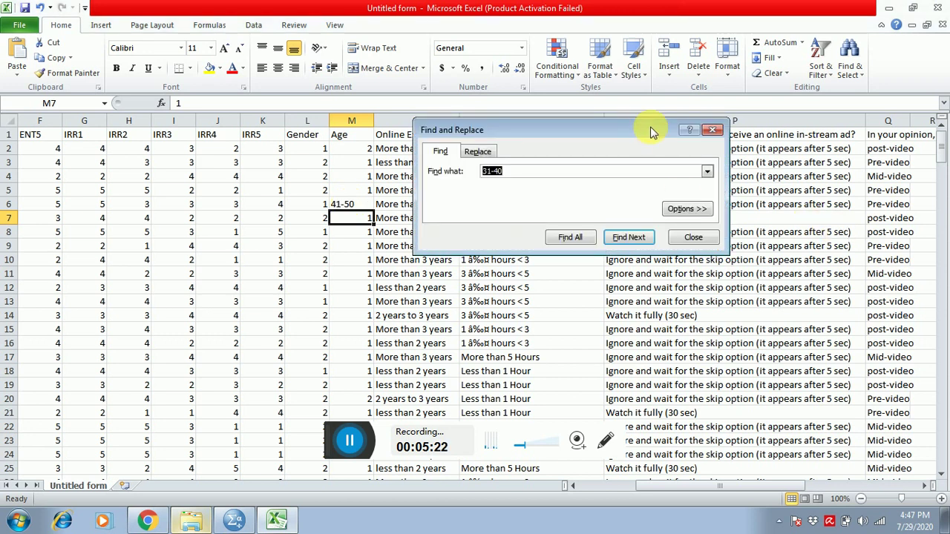
{"action": "left_click", "coordinate": [479, 151]}
{"action": "left_click", "coordinate": [487, 172]}
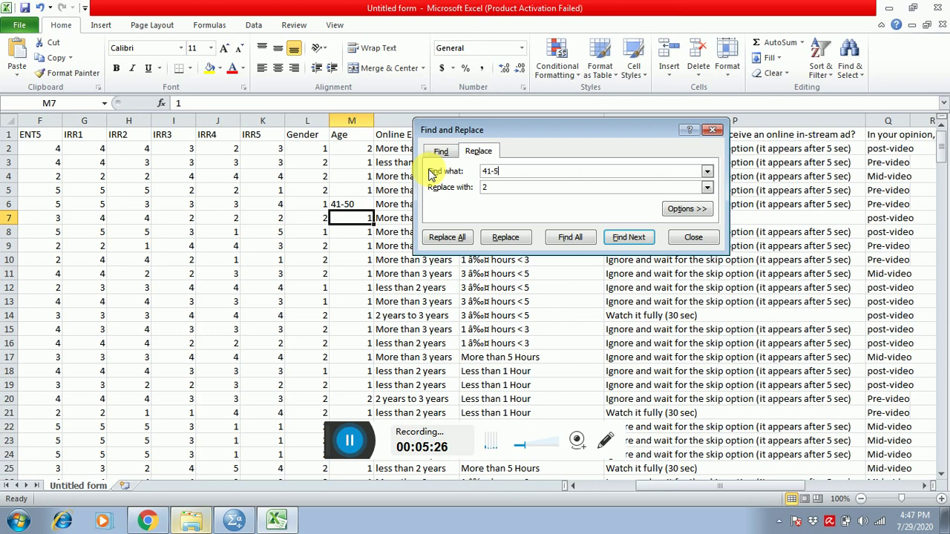
{"action": "type", "text": "41-50"}
{"action": "left_click", "coordinate": [494, 187]}
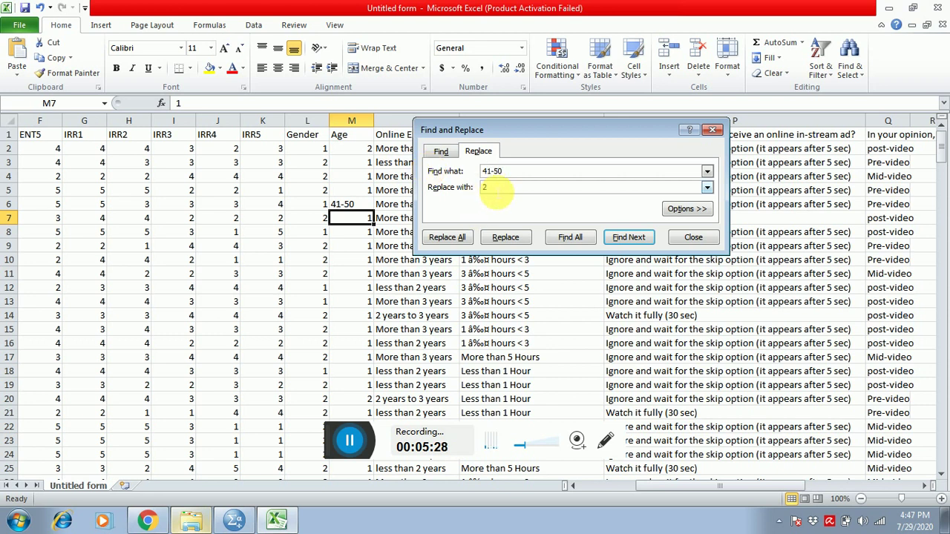
{"action": "type", "text": "3"}
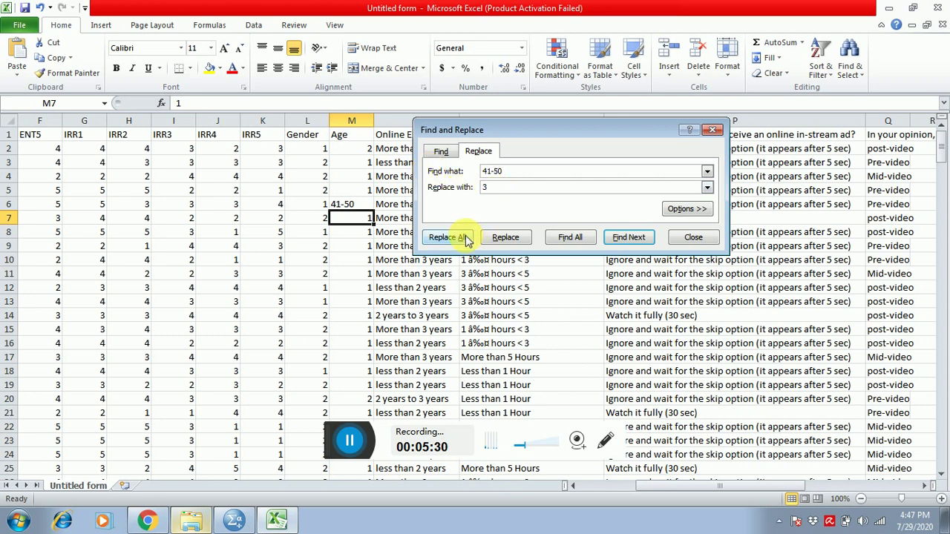
{"action": "left_click", "coordinate": [460, 237]}
{"action": "left_click", "coordinate": [475, 296]}
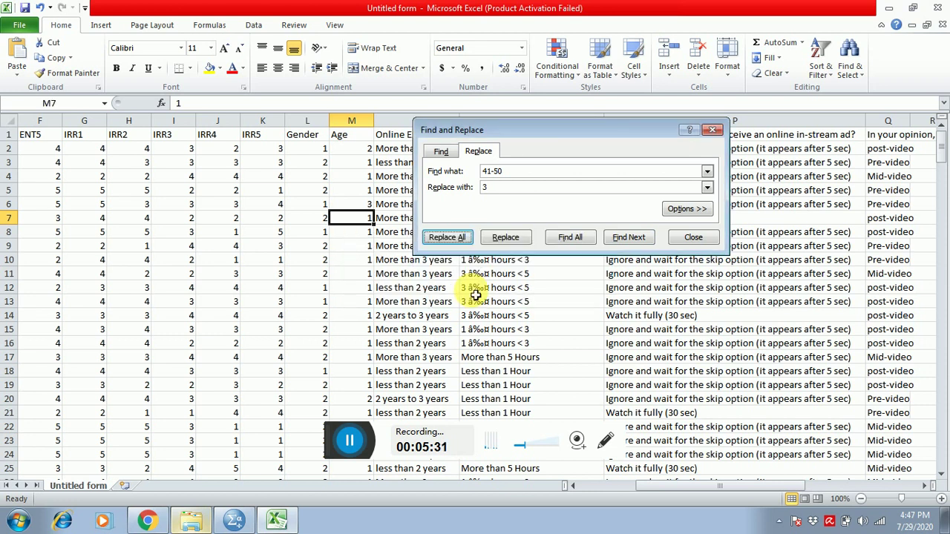
{"action": "left_click", "coordinate": [695, 237]}
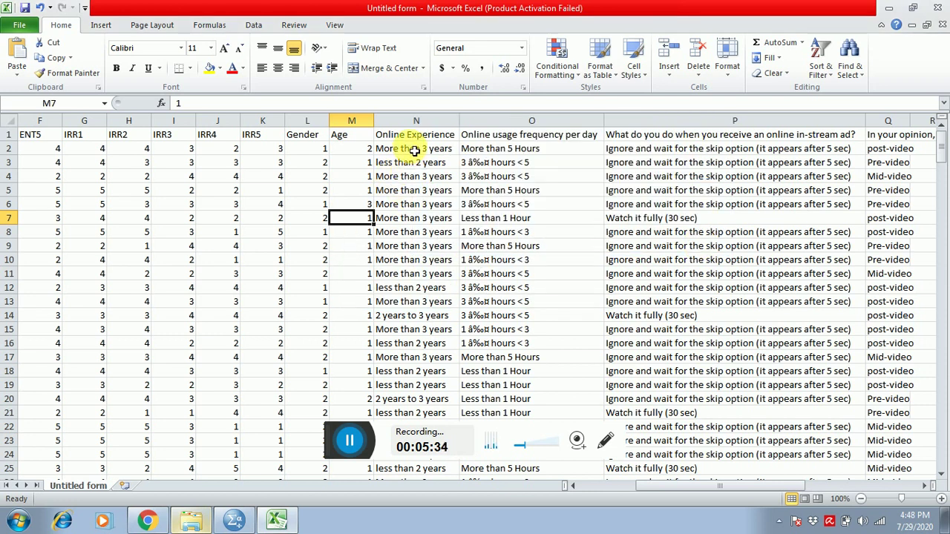